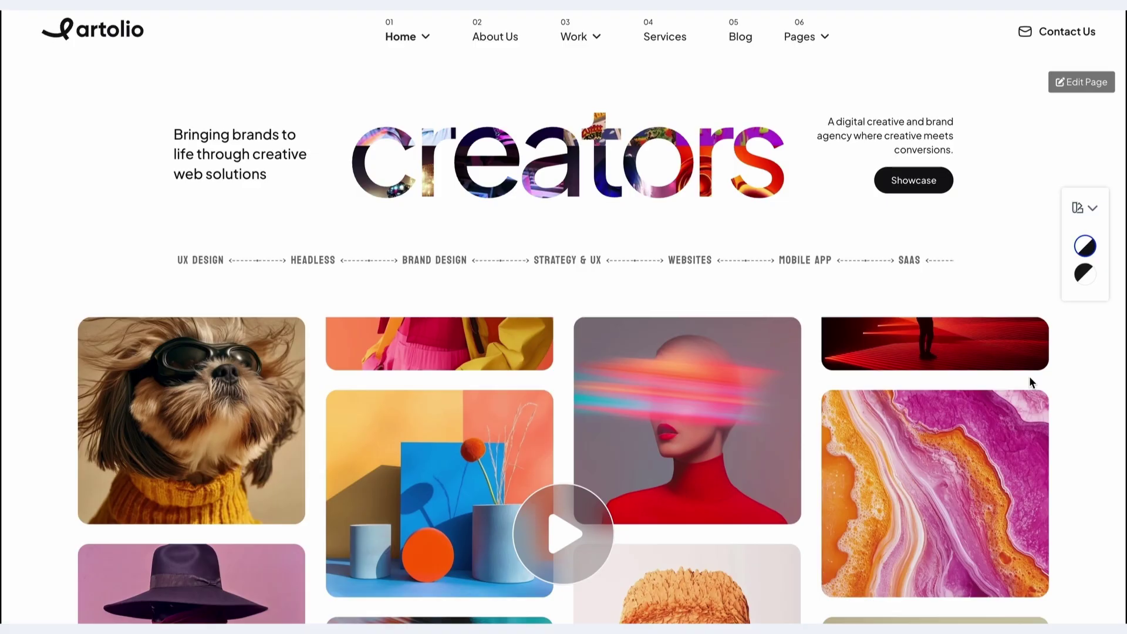
# Step: Toggle the live Artolio home page to dark, light, then dark mode with the color switcher
pyautogui.scroll(-10, 1029, 375)
pyautogui.click(1085, 273)
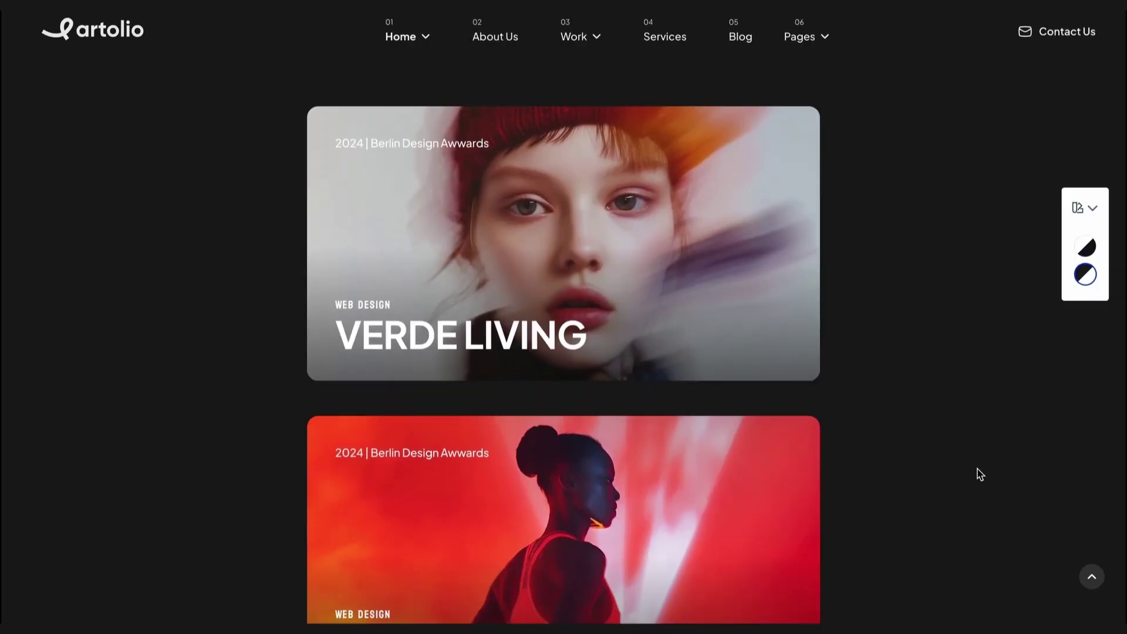
pyautogui.scroll(-15, 980, 472)
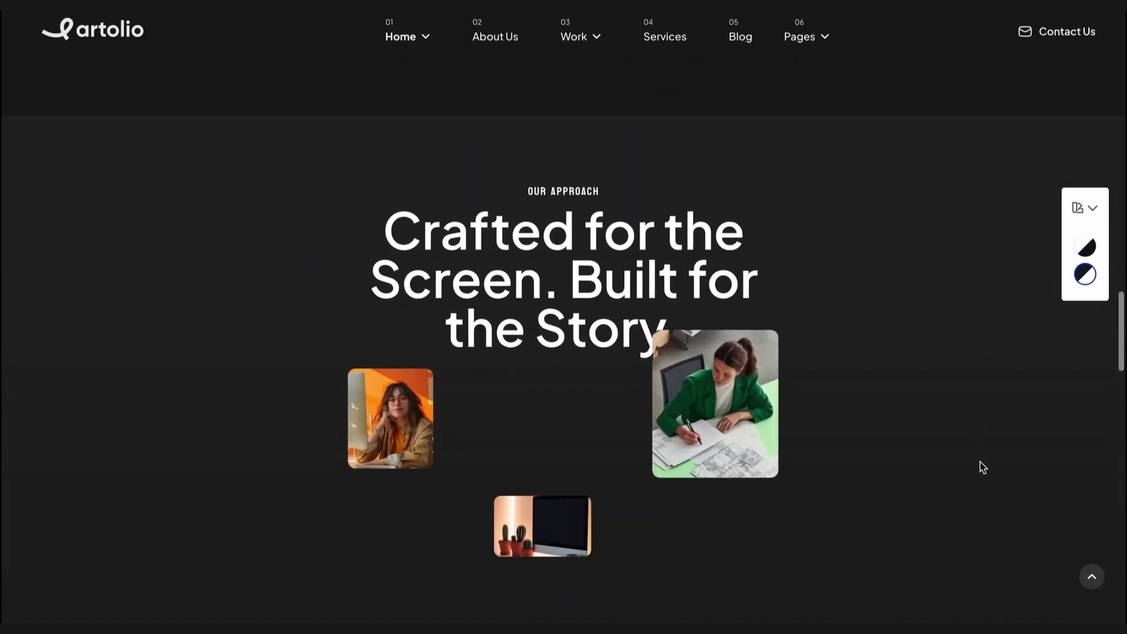
pyautogui.click(1085, 246)
pyautogui.scroll(-7, 939, 487)
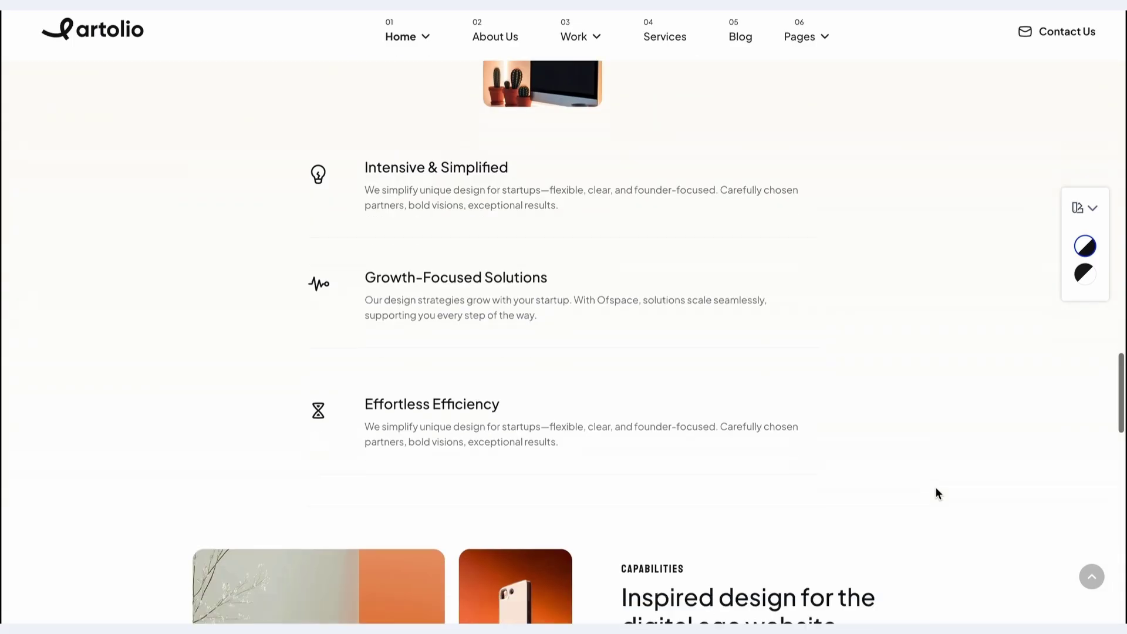
pyautogui.scroll(-10, 935, 487)
pyautogui.click(1086, 273)
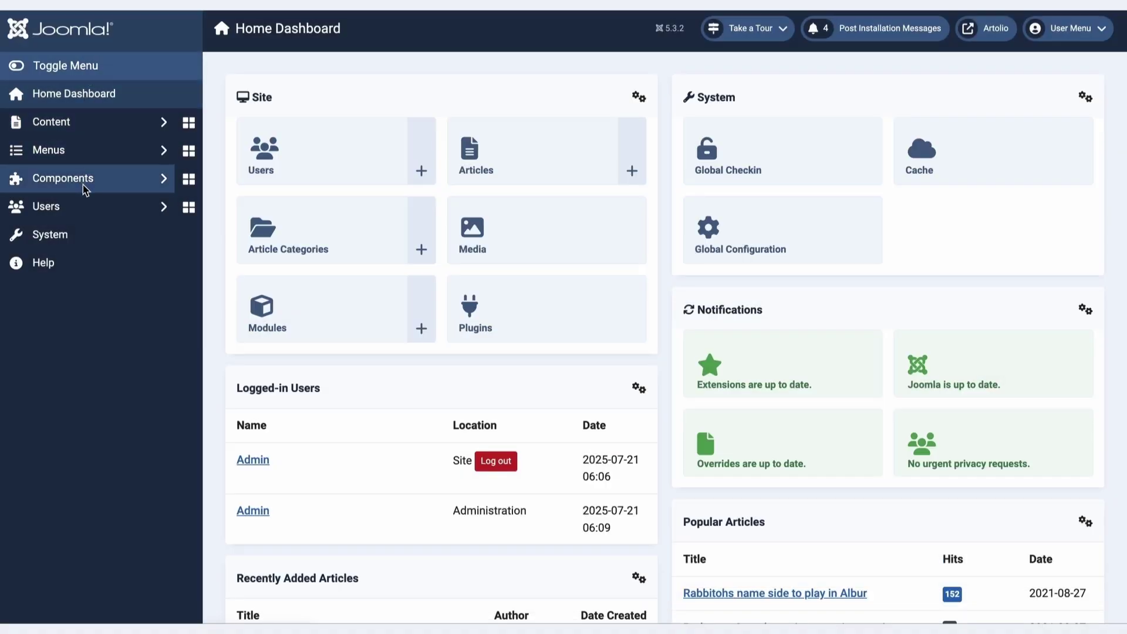
# Step: Go to SP Page Builder Pro's Settings under Components and show the Color Library tab
pyautogui.click(84, 186)
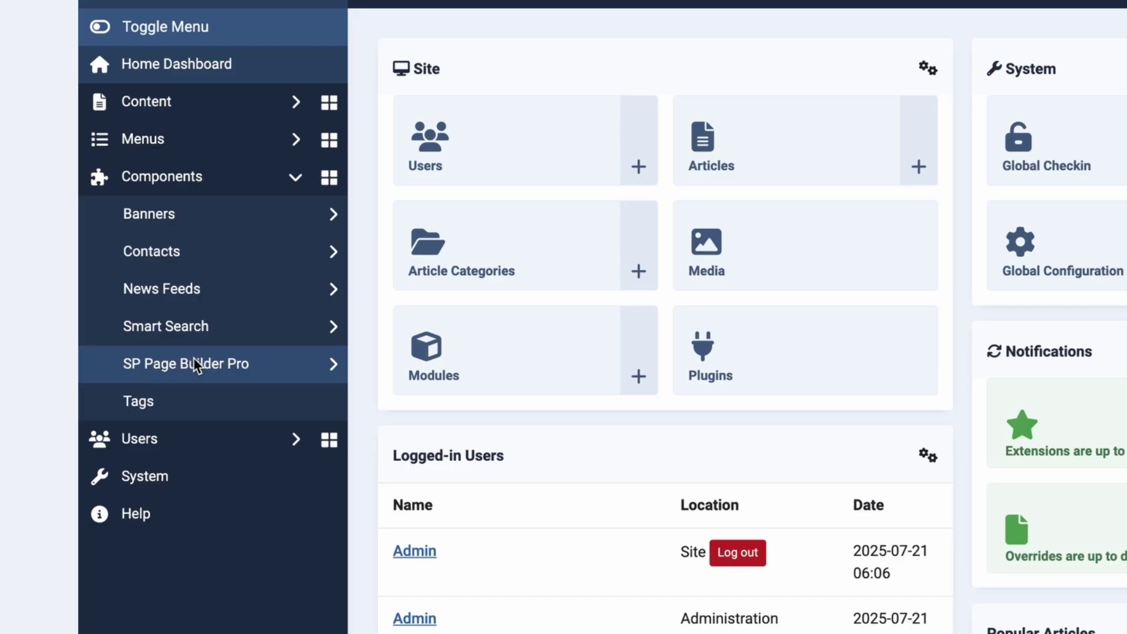
pyautogui.click(87, 320)
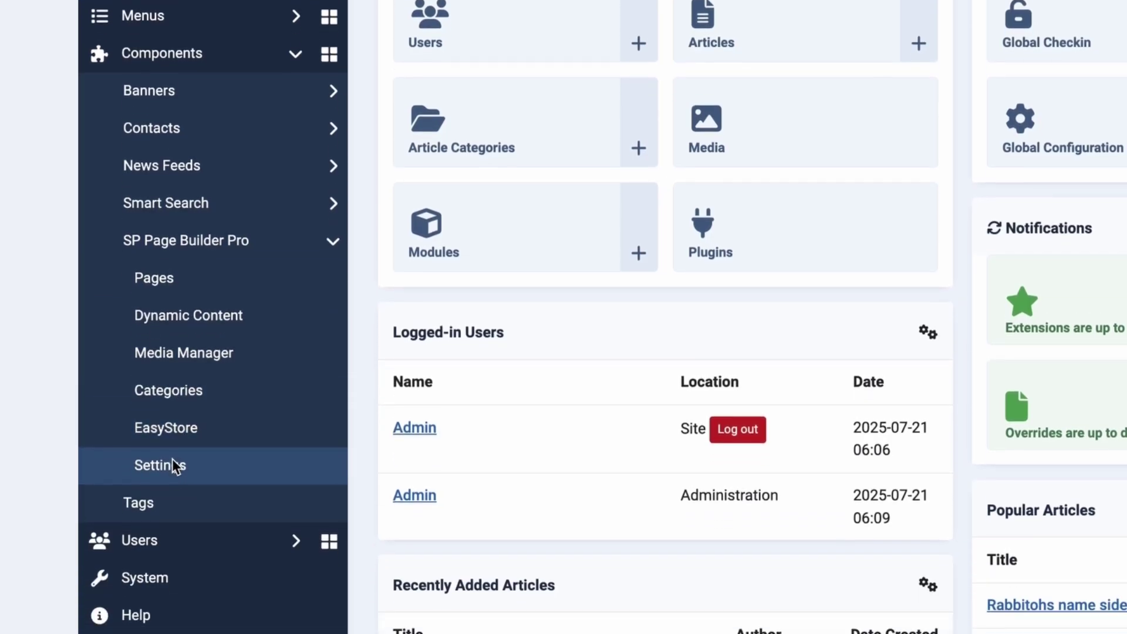
pyautogui.click(172, 464)
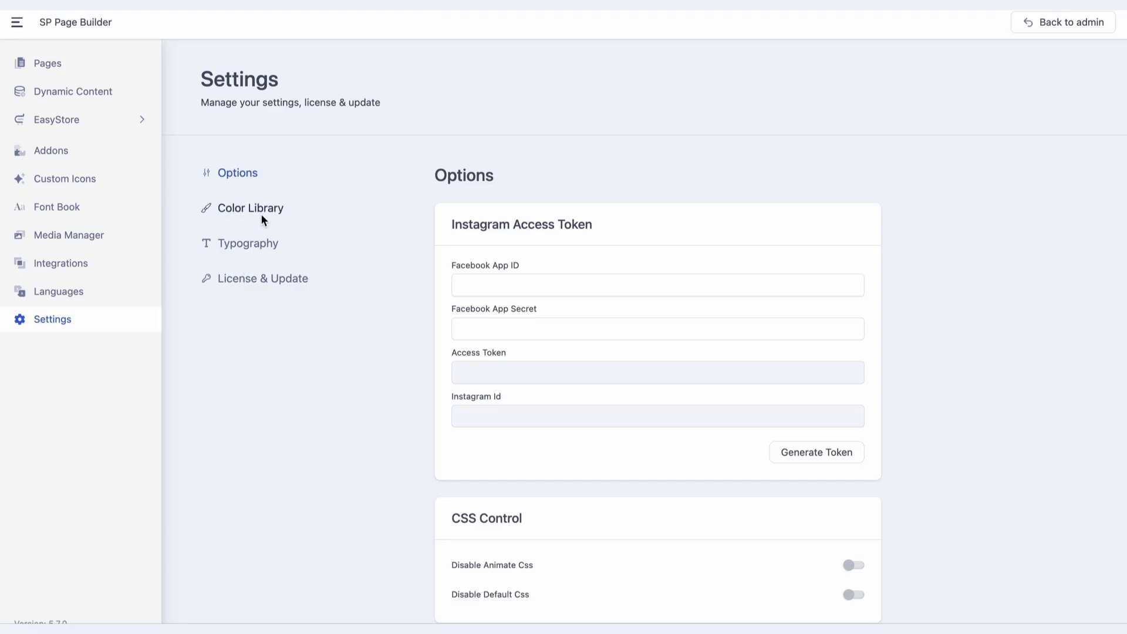
pyautogui.click(261, 219)
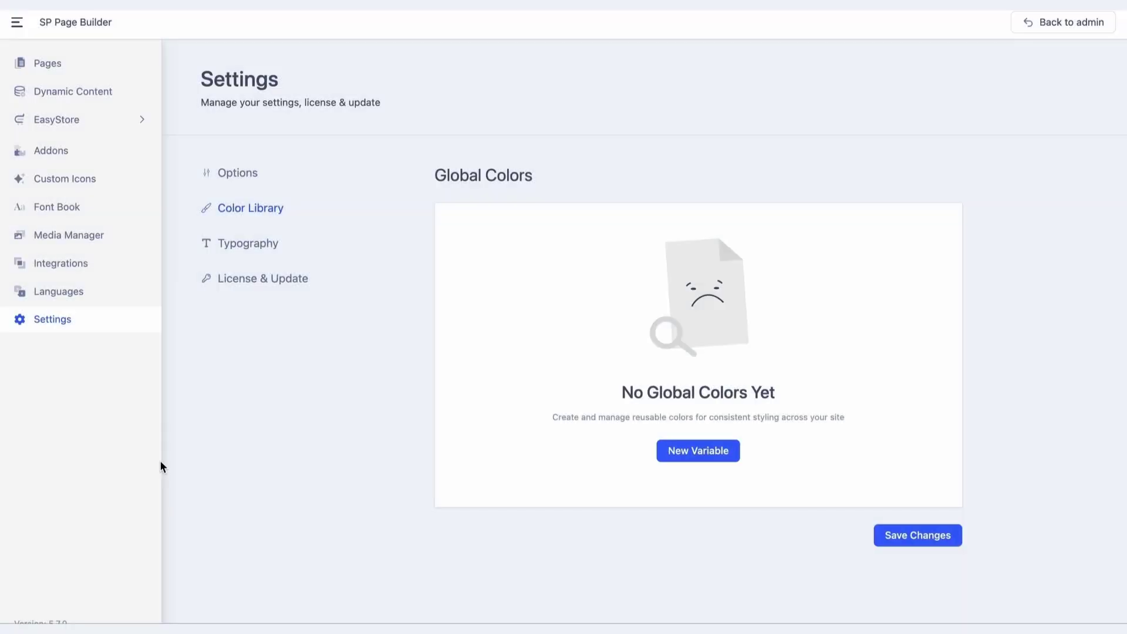
# Step: Add a global color variable named text-primary with default #111114
pyautogui.click(671, 450)
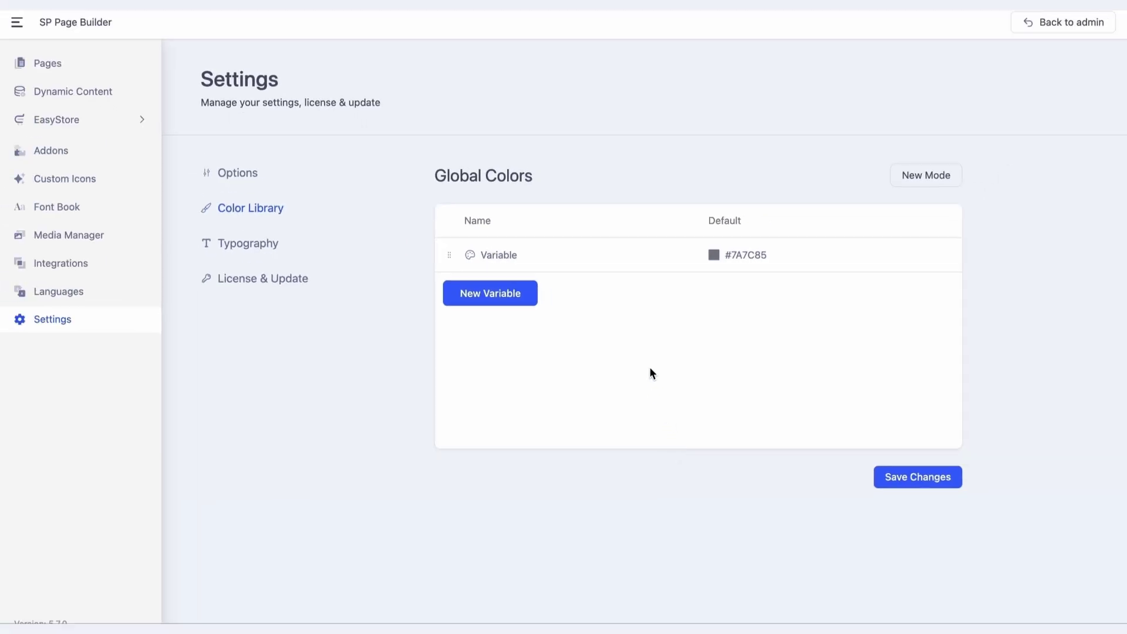
pyautogui.doubleClick(510, 253)
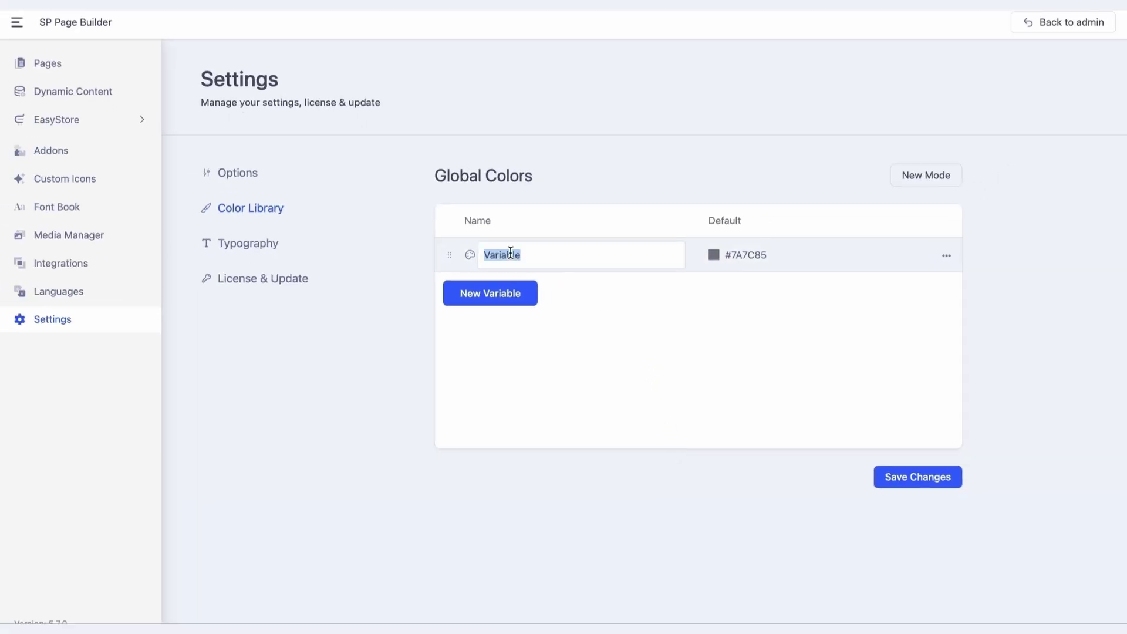
pyautogui.write('text-primary')
pyautogui.press('Return')
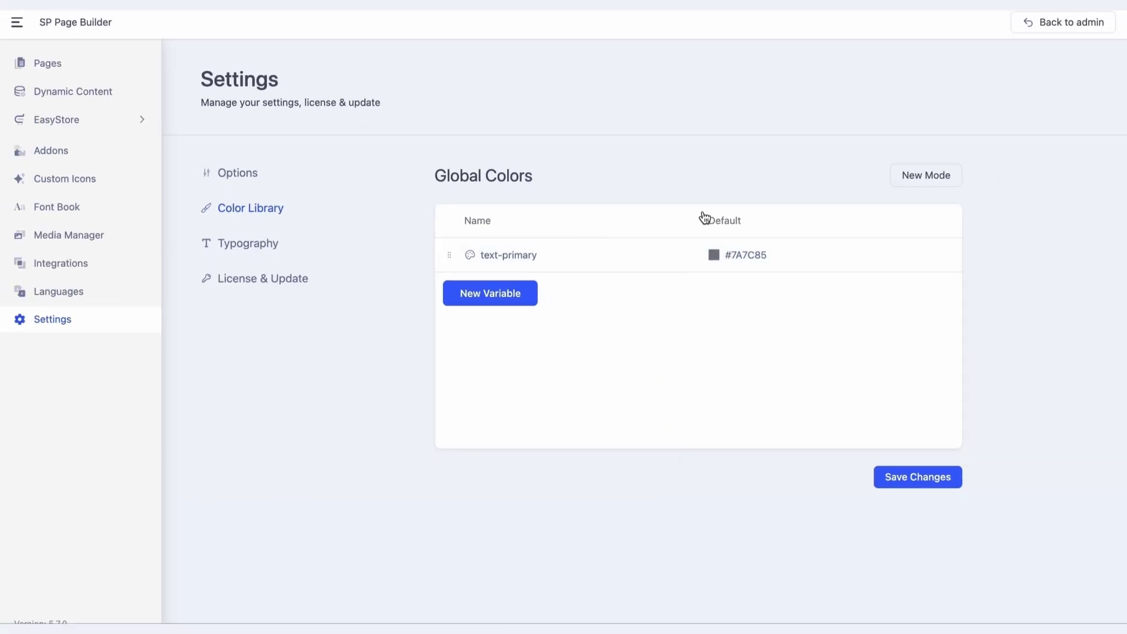
pyautogui.doubleClick(754, 253)
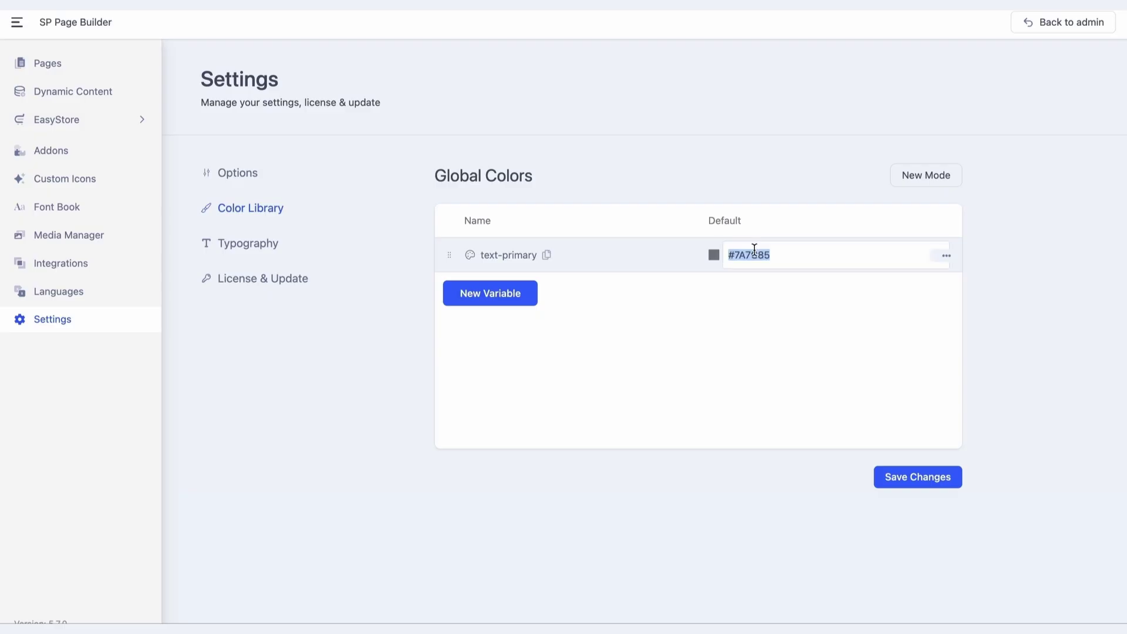
pyautogui.write('#111114')
pyautogui.press('Return')
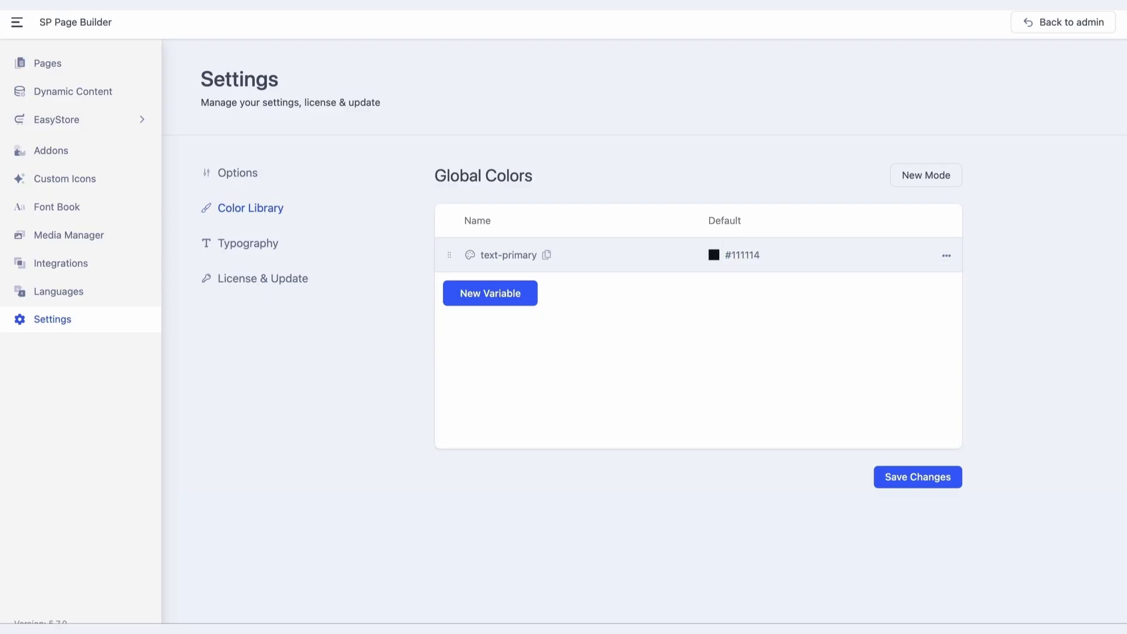
# Step: Add a second variable named bg-primary and edit its default color to #FFFFFF
pyautogui.click(530, 301)
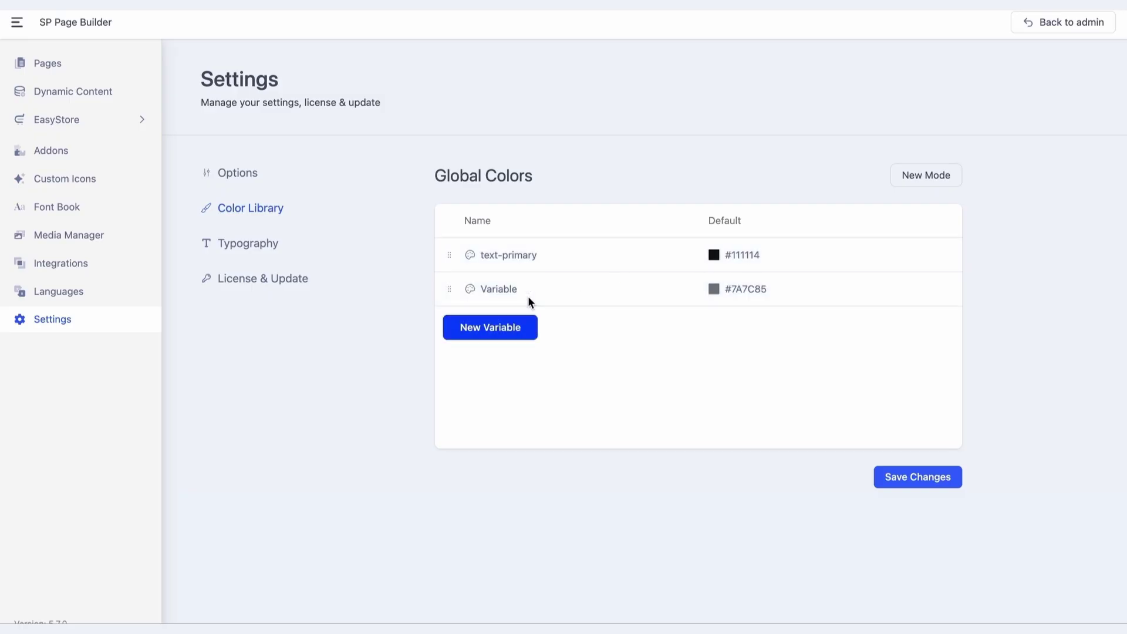
pyautogui.doubleClick(507, 294)
pyautogui.write('bg-primary')
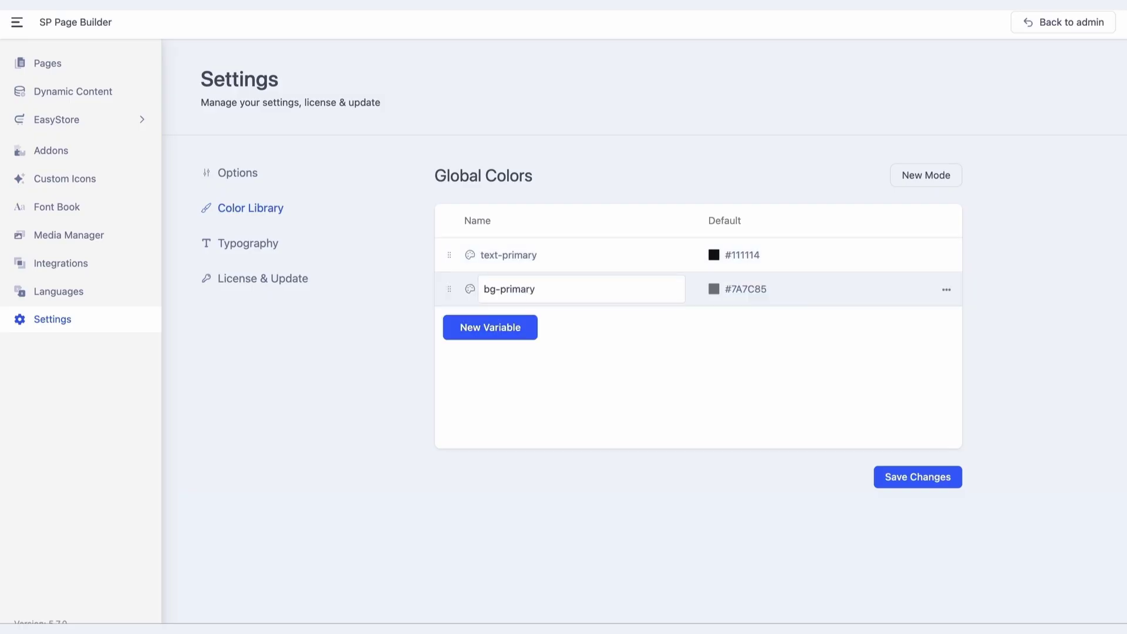
pyautogui.press('Return')
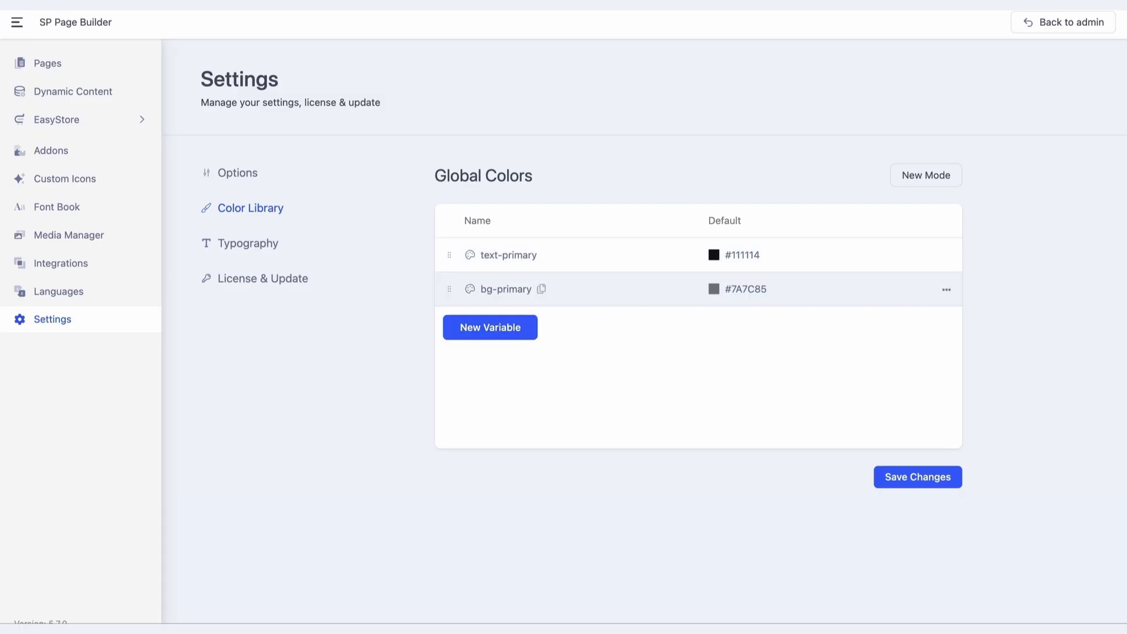
pyautogui.doubleClick(746, 287)
# Step: Add a new color mode and name it Dark
pyautogui.click(924, 175)
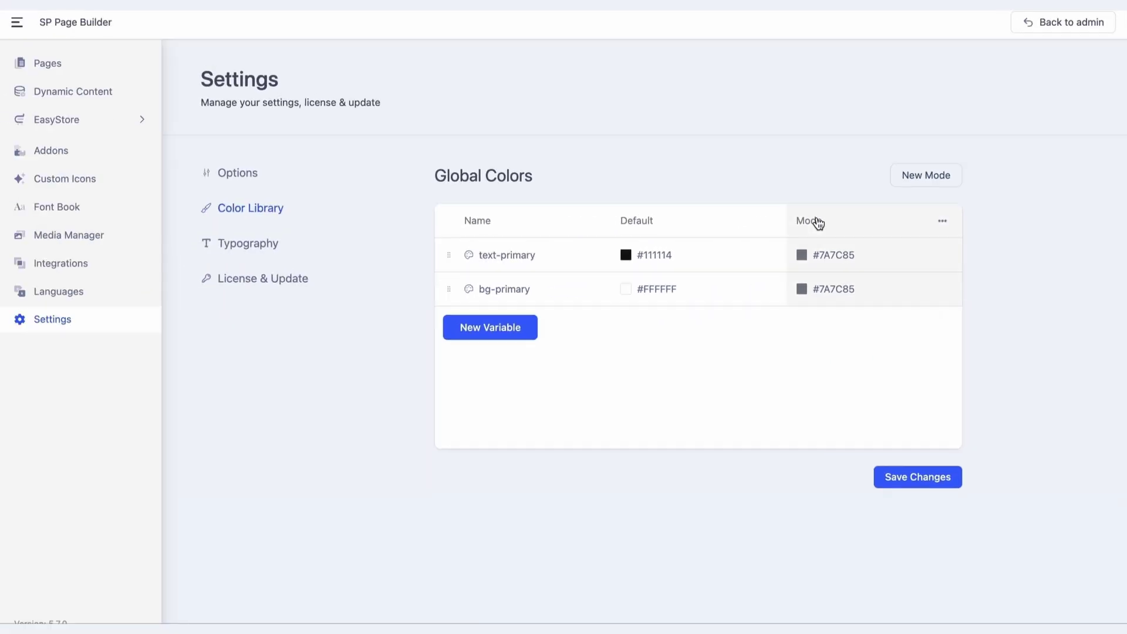
pyautogui.doubleClick(817, 220)
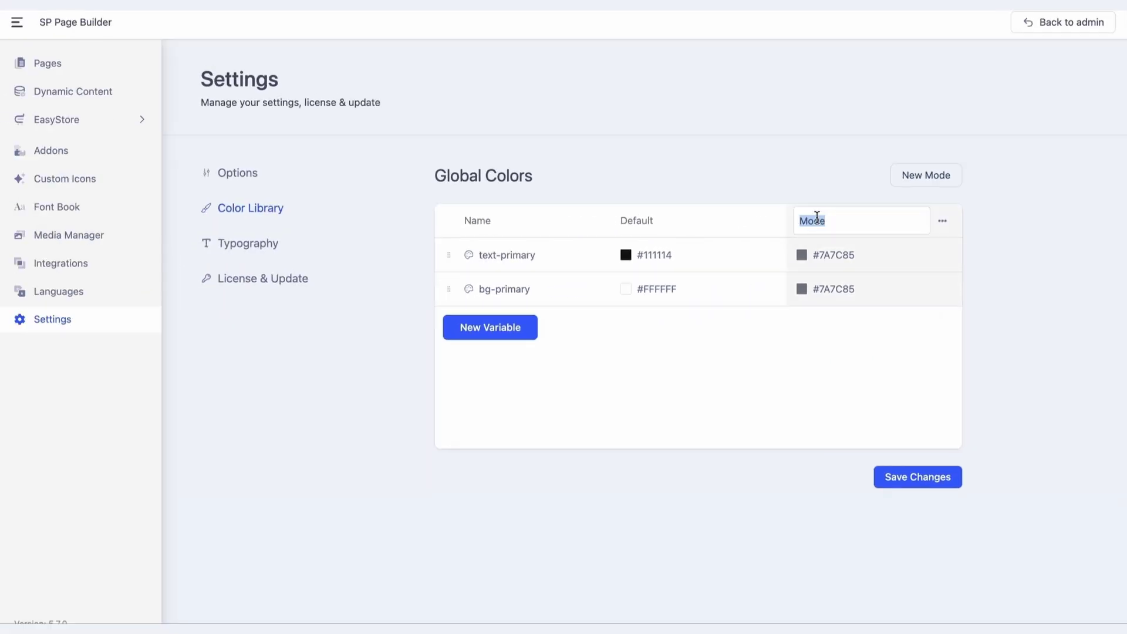
pyautogui.write('Dark')
pyautogui.press('Return')
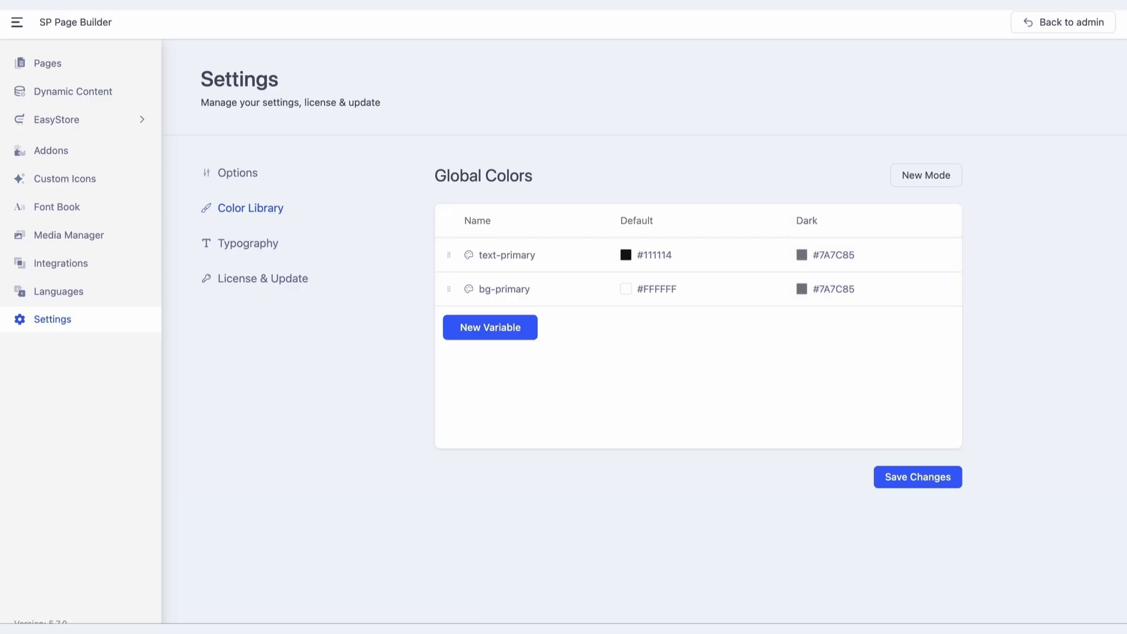
# Step: Set Dark mode colors: text-primary #FFFFFF and bg-primary #191919
pyautogui.doubleClick(835, 254)
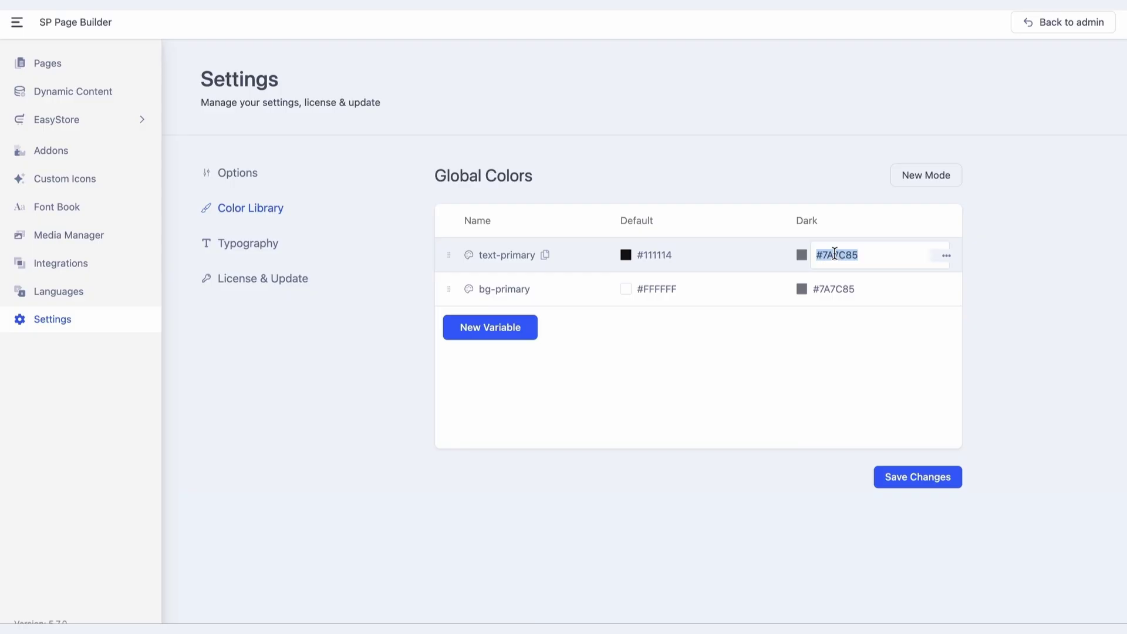
pyautogui.hotkey('ctrl', 'v')
pyautogui.press('Return')
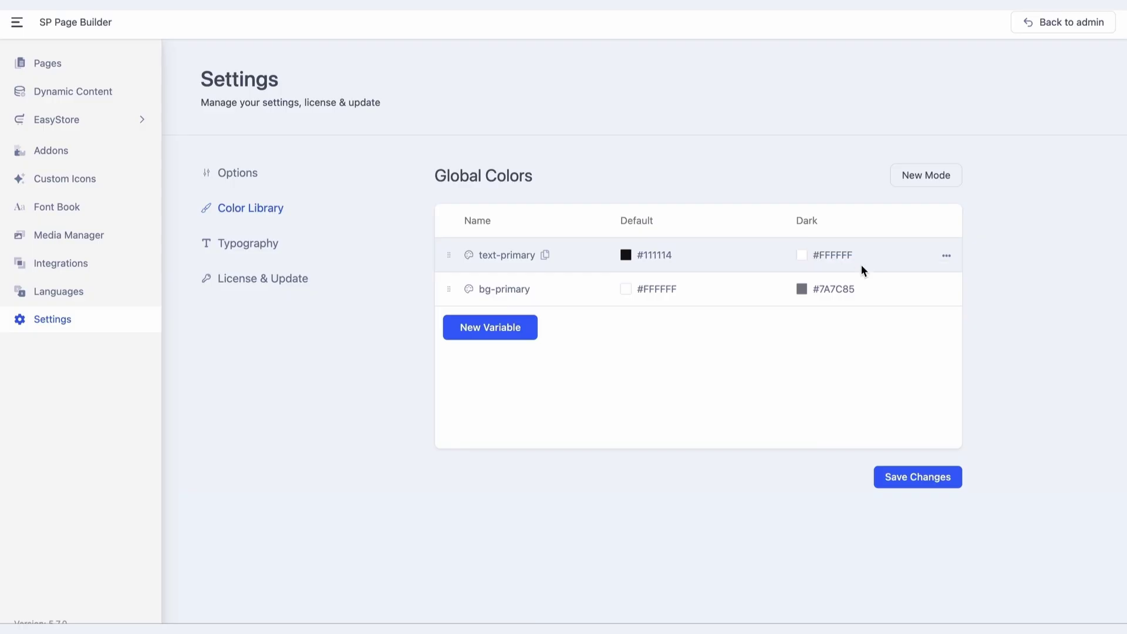
pyautogui.doubleClick(850, 290)
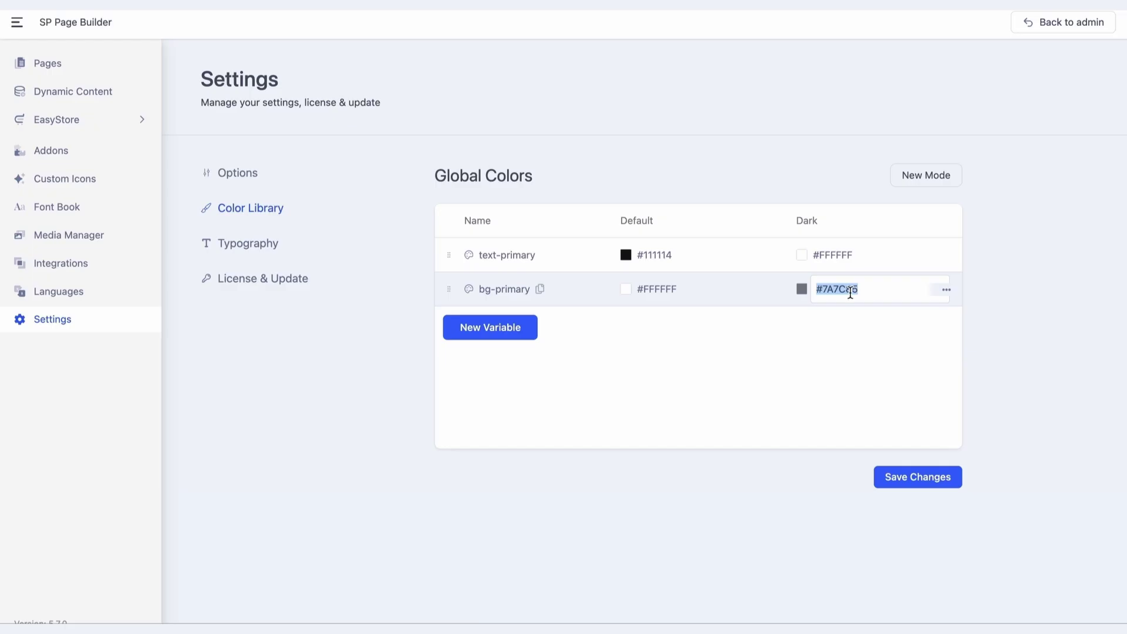
pyautogui.hotkey('ctrl', 'v')
pyautogui.press('Return')
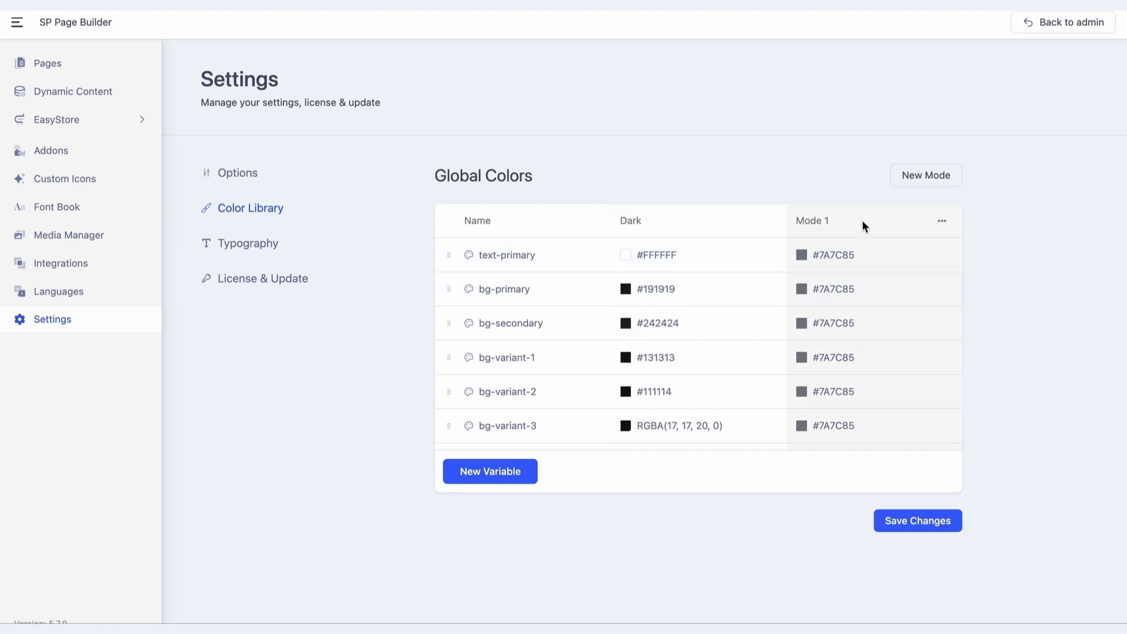
# Step: Delete the extra Mode 1 color mode
pyautogui.click(941, 222)
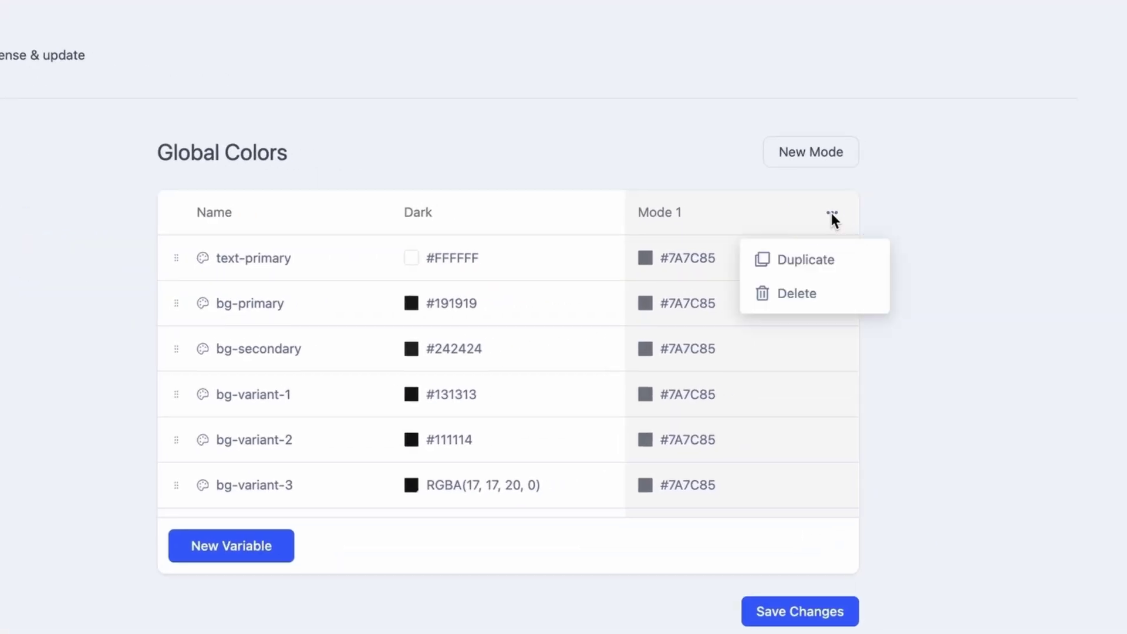
pyautogui.click(819, 292)
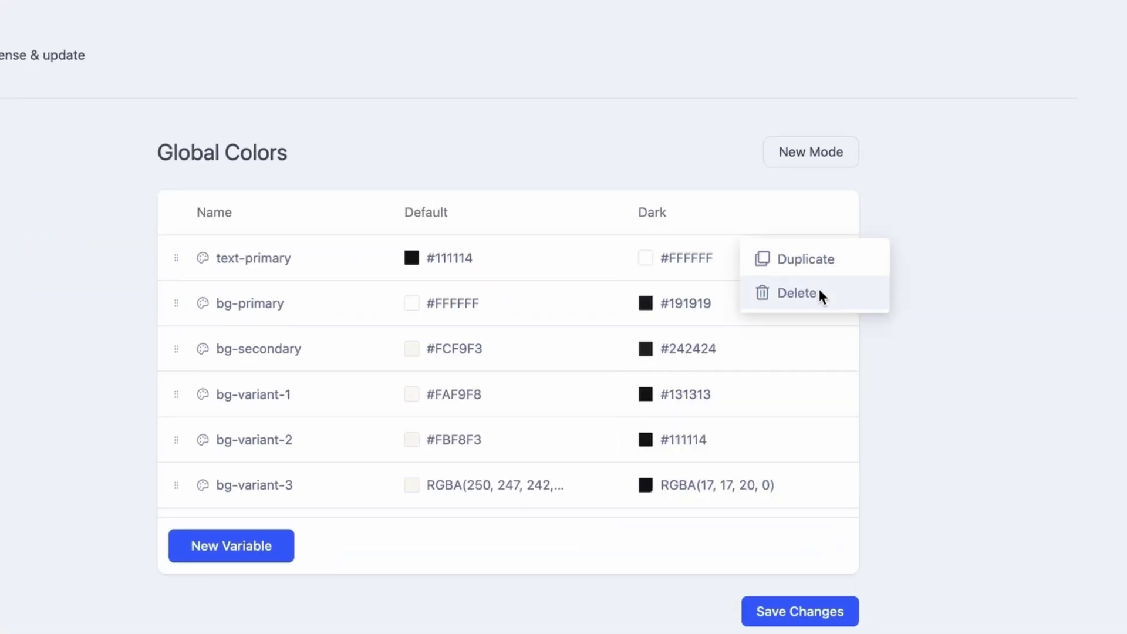
pyautogui.scroll(-2, 759, 423)
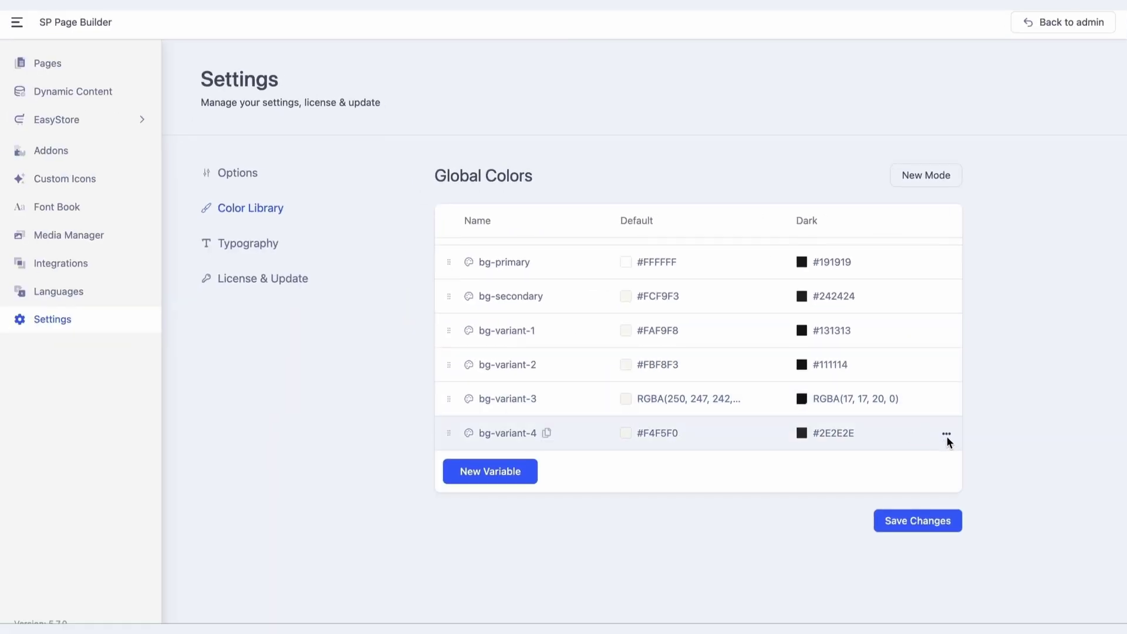
# Step: Duplicate bg-variant-4 and rename the copy bg-variant-5
pyautogui.click(946, 435)
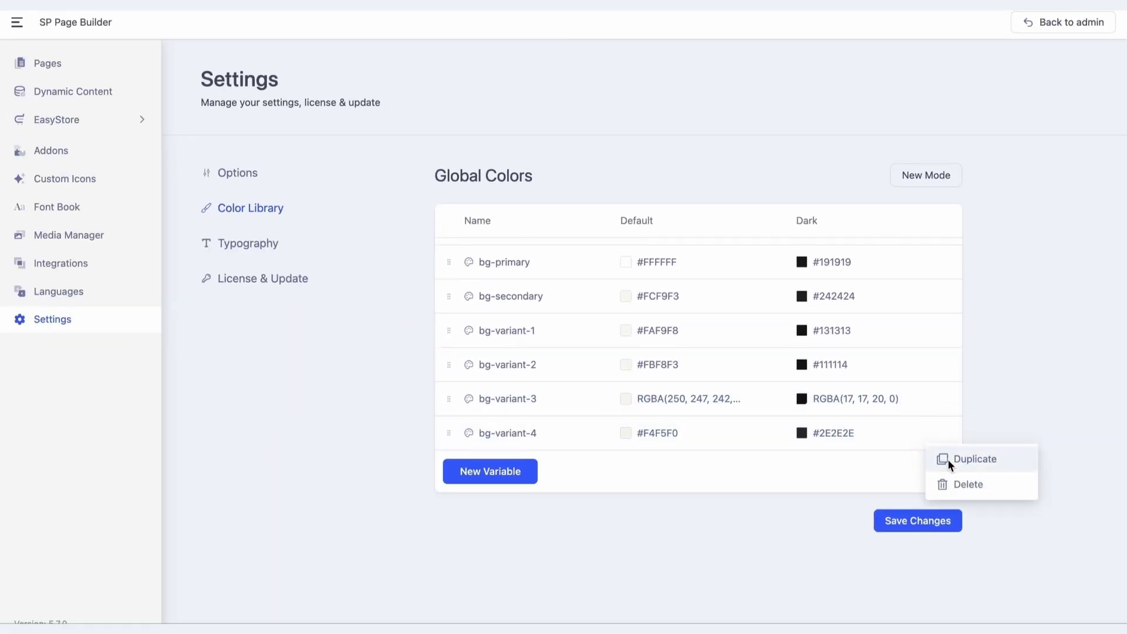
pyautogui.click(949, 459)
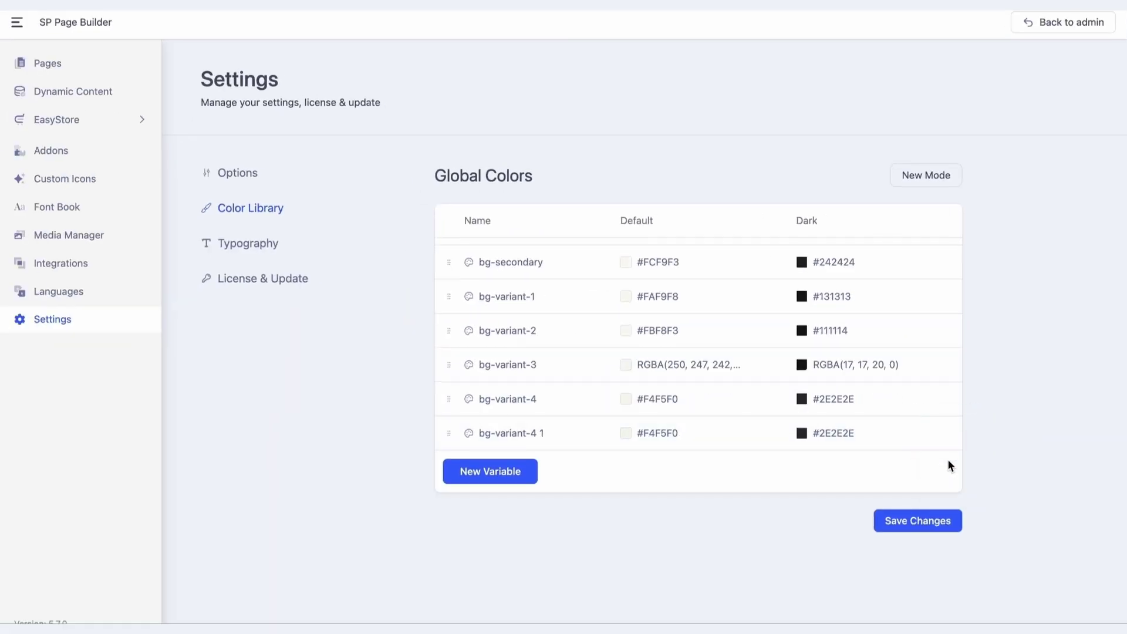
pyautogui.doubleClick(536, 434)
pyautogui.press('Right')
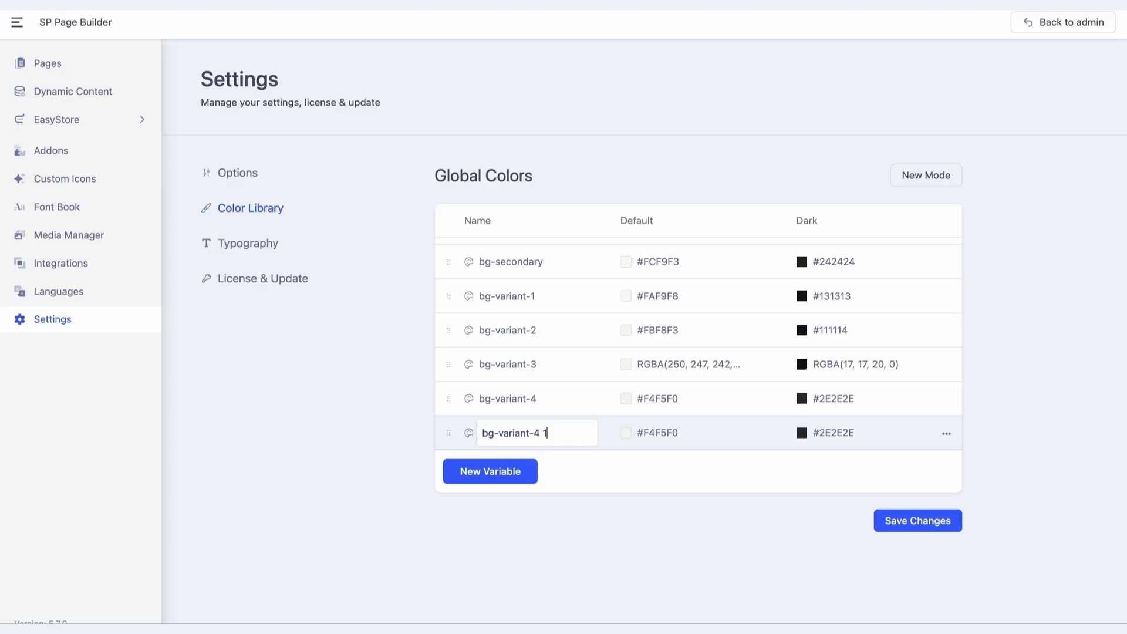
pyautogui.write('5')
pyautogui.press('Return')
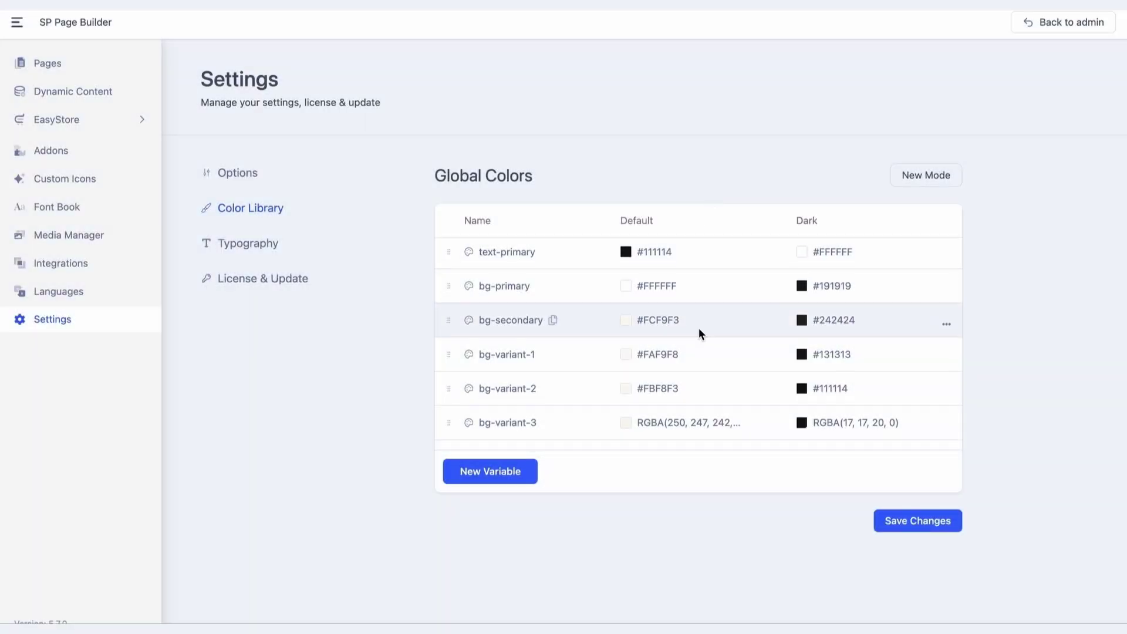
# Step: Switch on Show Color Switcher in the Advanced card of the Options settings
pyautogui.scroll(-2, 698, 331)
pyautogui.scroll(-7, 698, 331)
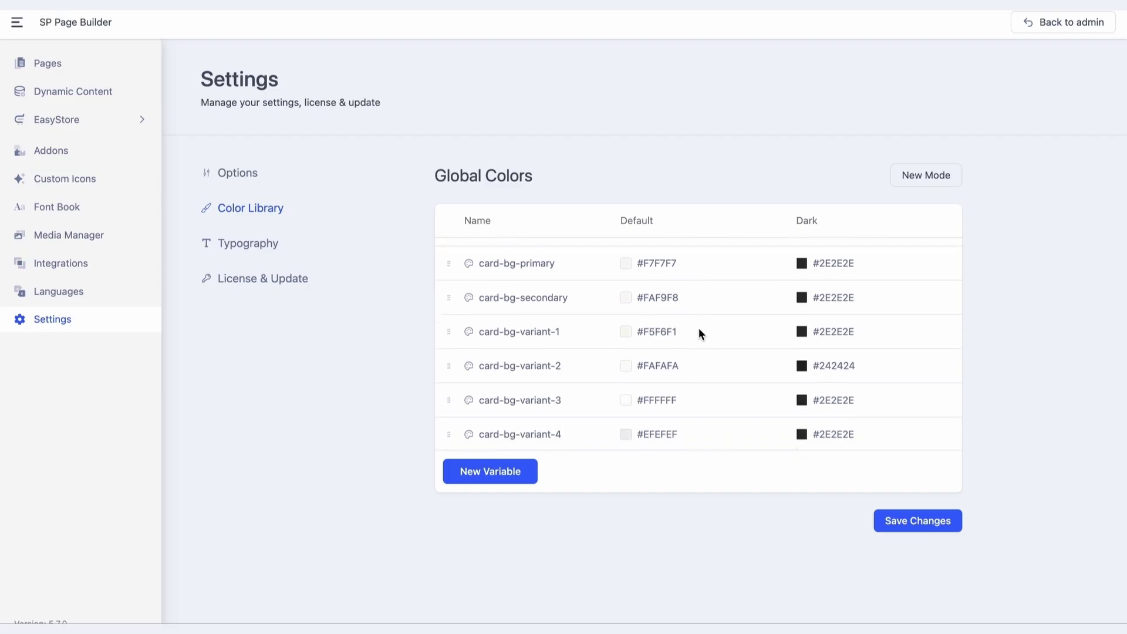
pyautogui.scroll(-7, 698, 332)
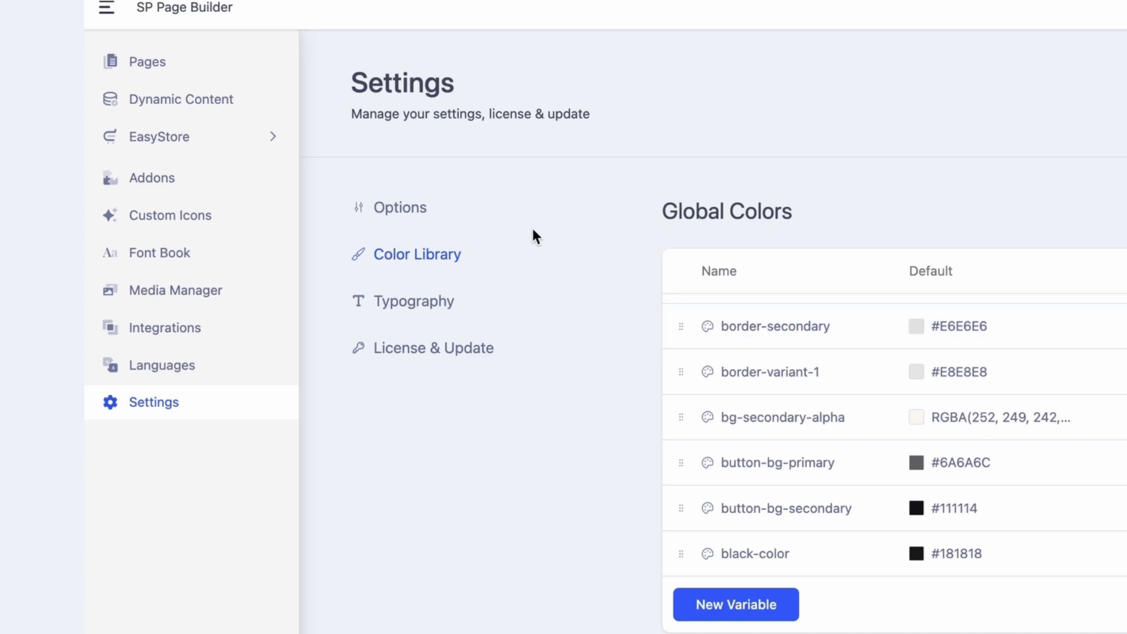
pyautogui.click(445, 207)
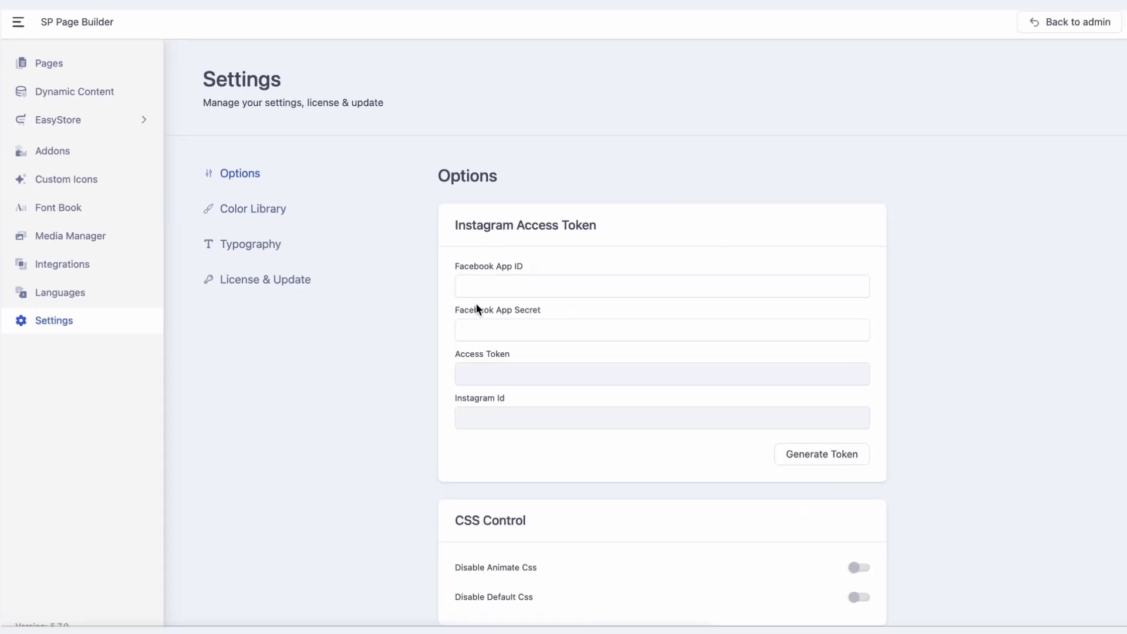
pyautogui.scroll(-5, 717, 387)
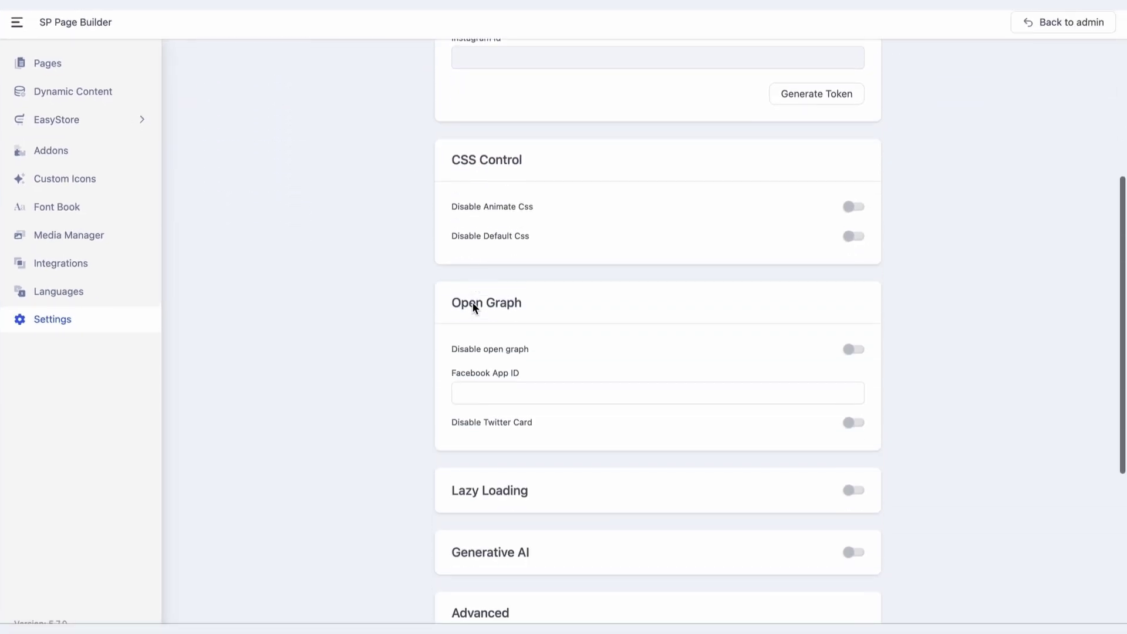
pyautogui.scroll(-6, 474, 304)
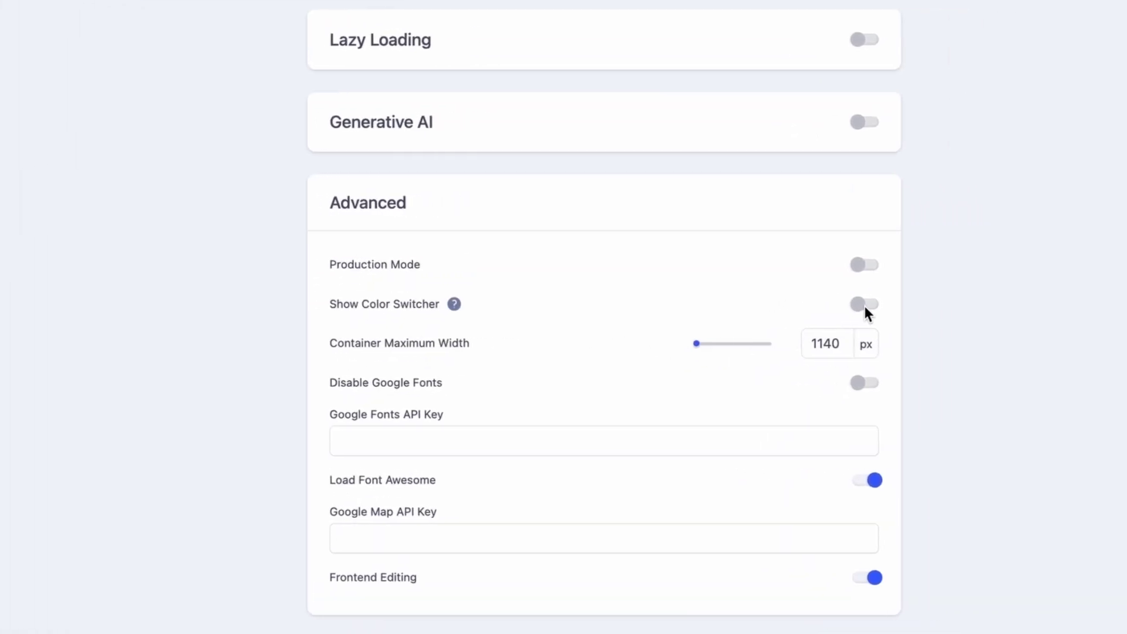
pyautogui.click(864, 305)
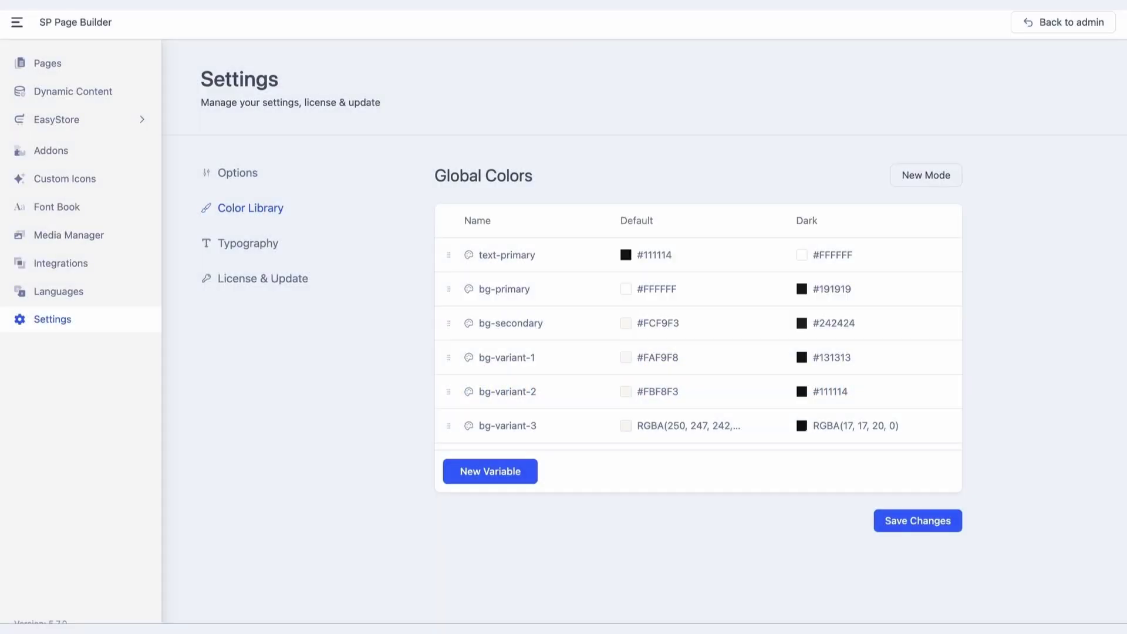
# Step: Open the Home - Default page from the Pages list in the editor
pyautogui.scroll(-5, 690, 346)
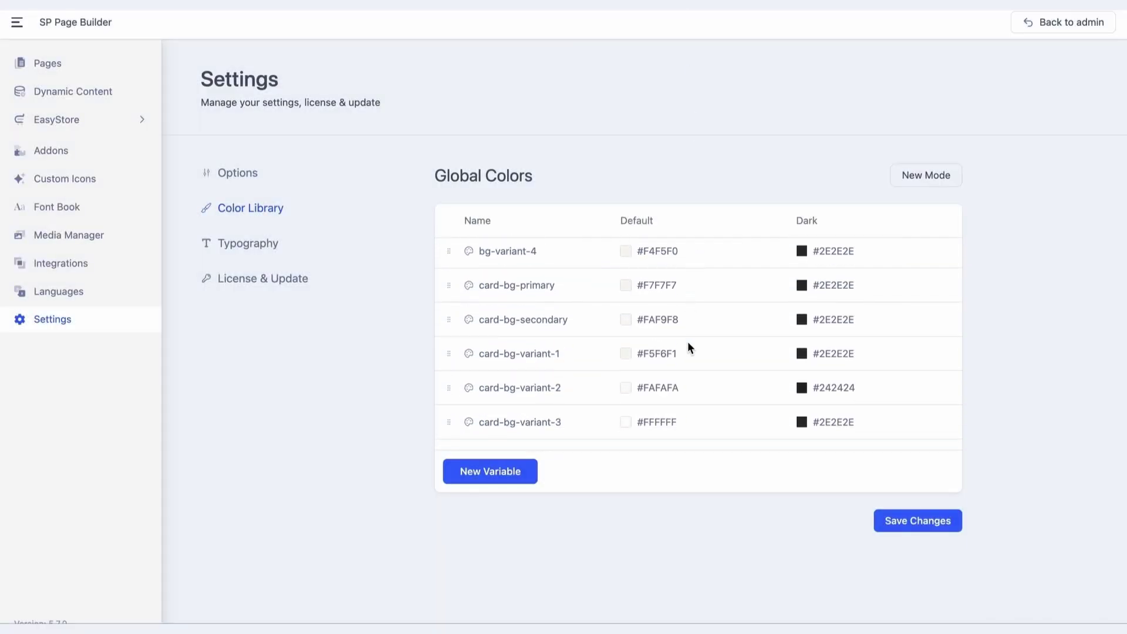
pyautogui.scroll(-8, 688, 346)
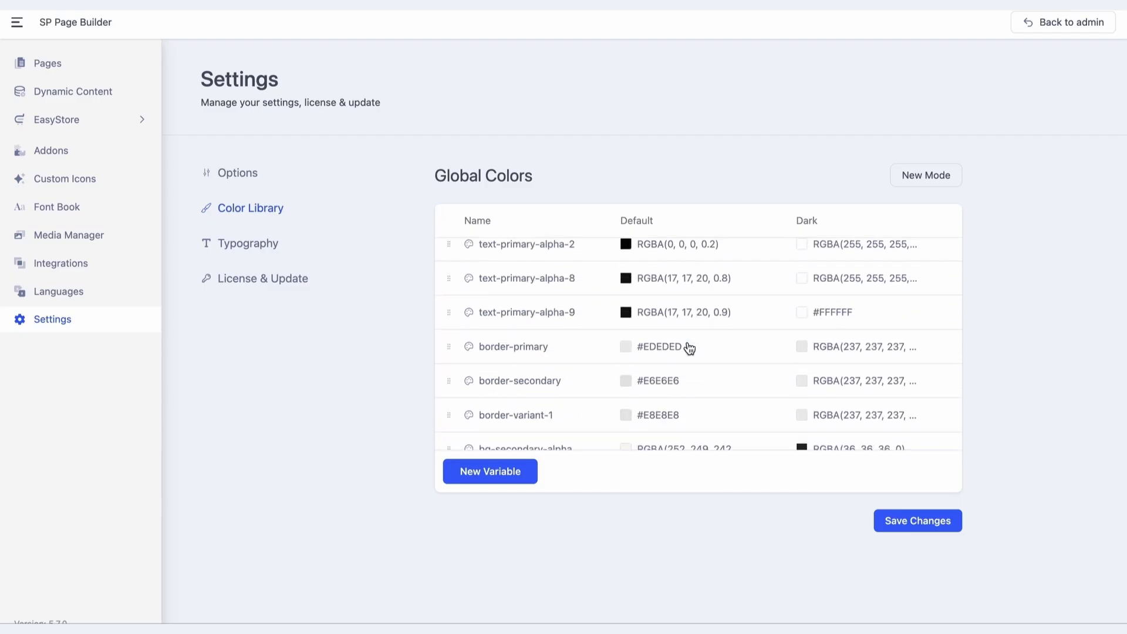
pyautogui.scroll(-2, 689, 349)
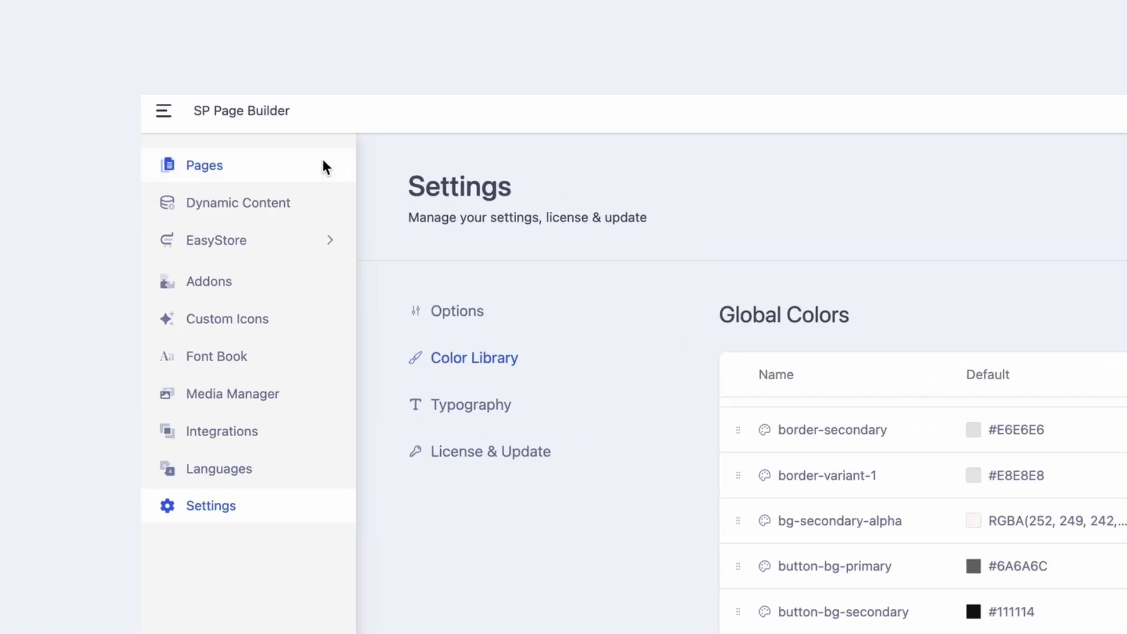
pyautogui.click(137, 64)
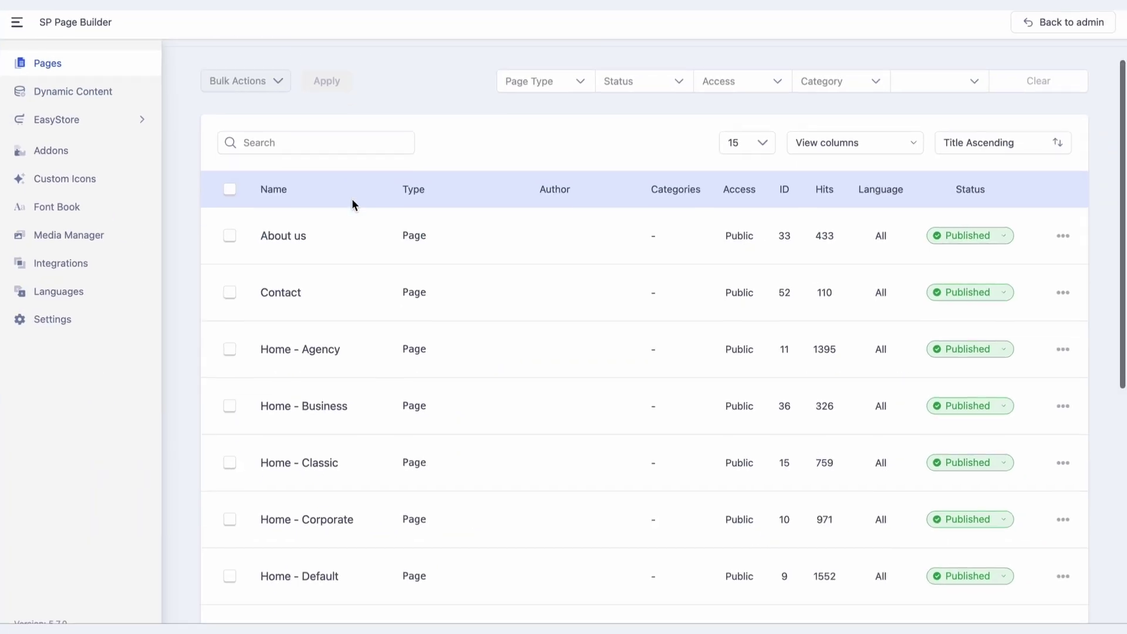
pyautogui.scroll(-3, 610, 344)
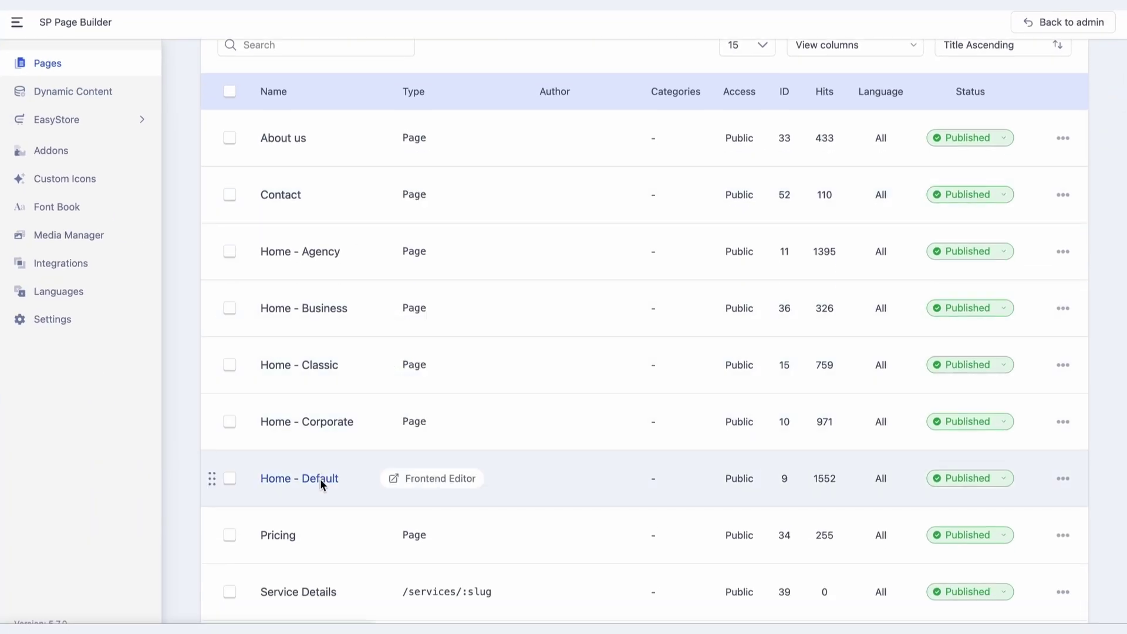
pyautogui.click(319, 478)
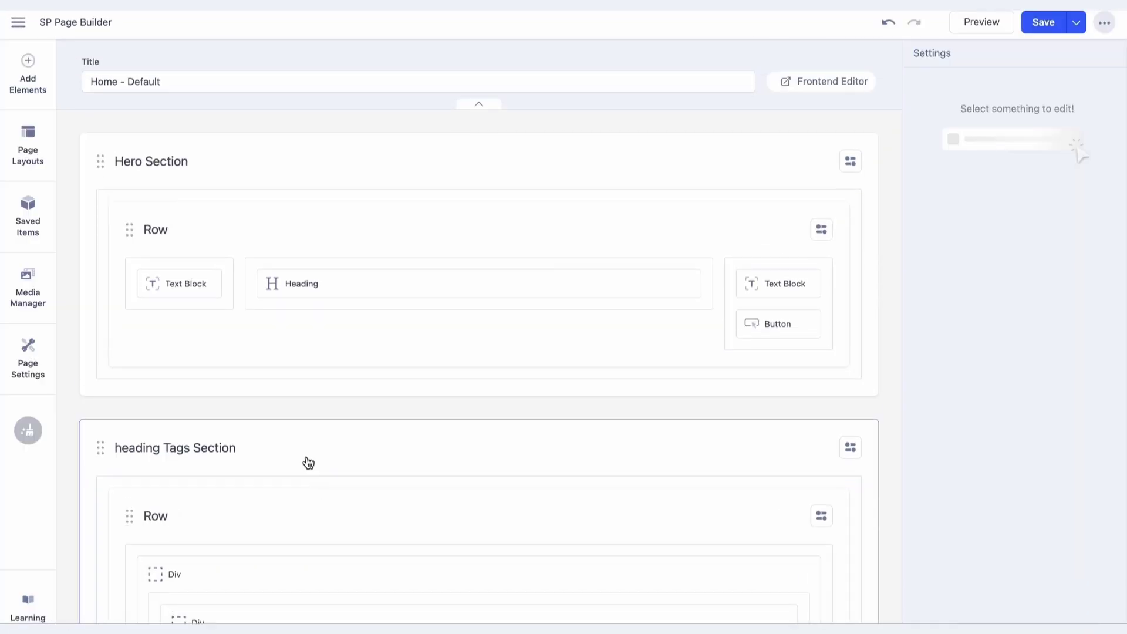
# Step: Set the hero's left Text Block text color to the text-primary library color
pyautogui.moveTo(181, 278)
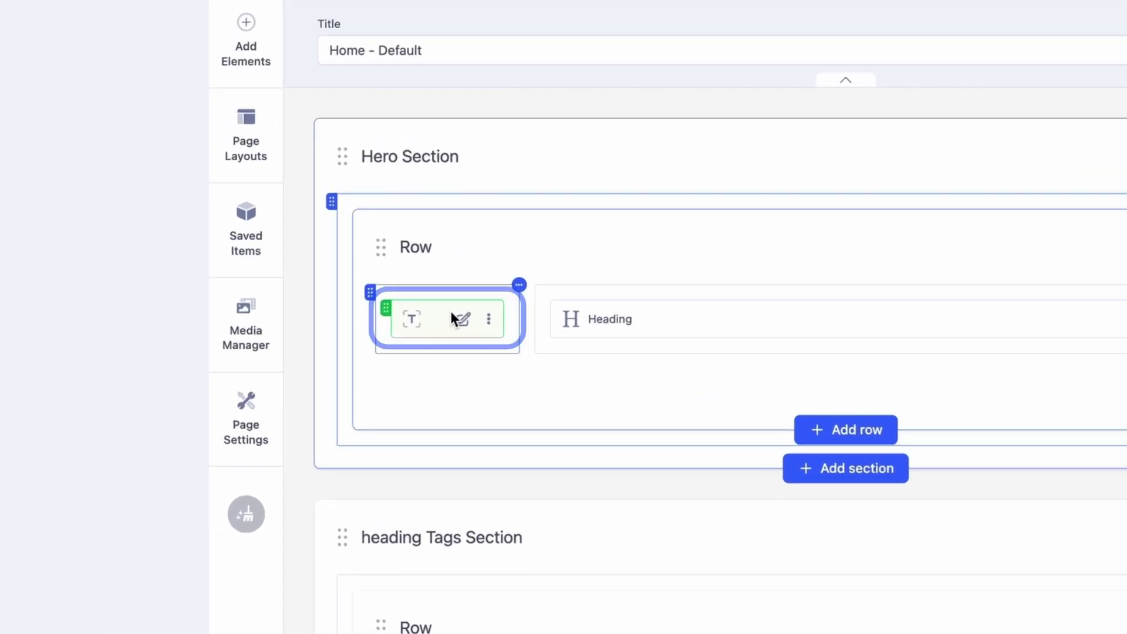
pyautogui.click(271, 294)
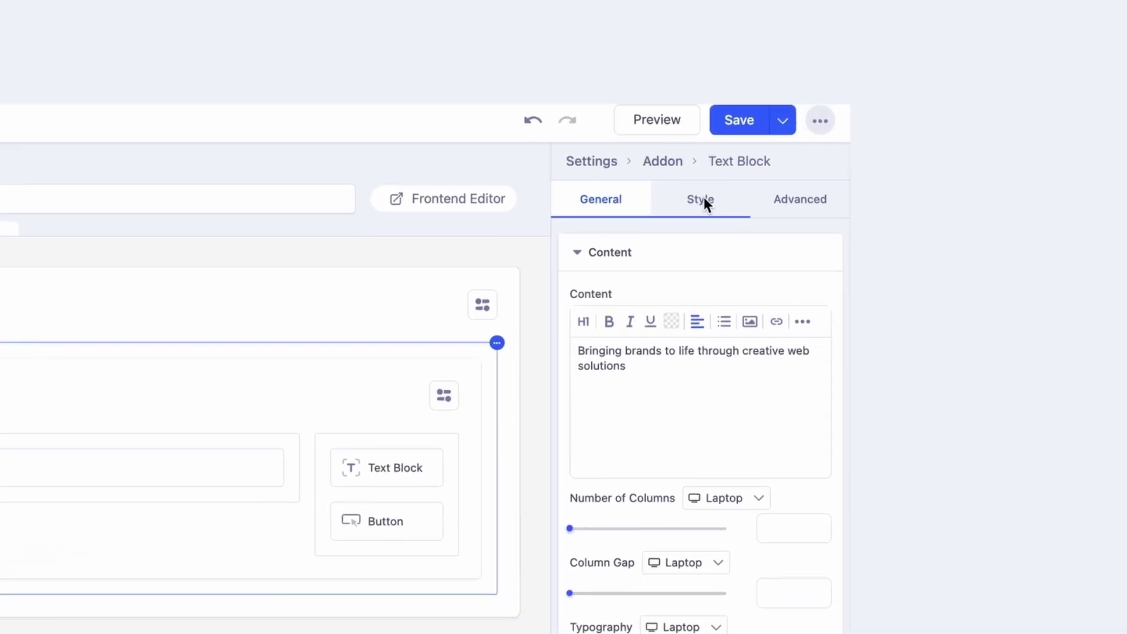
pyautogui.click(704, 198)
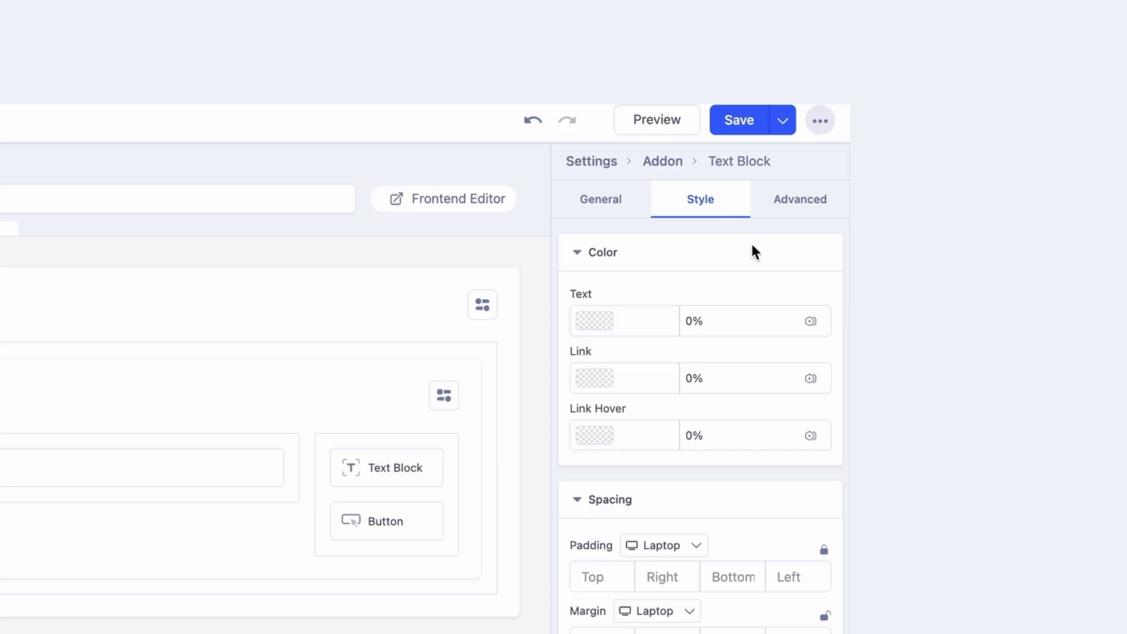
pyautogui.click(810, 192)
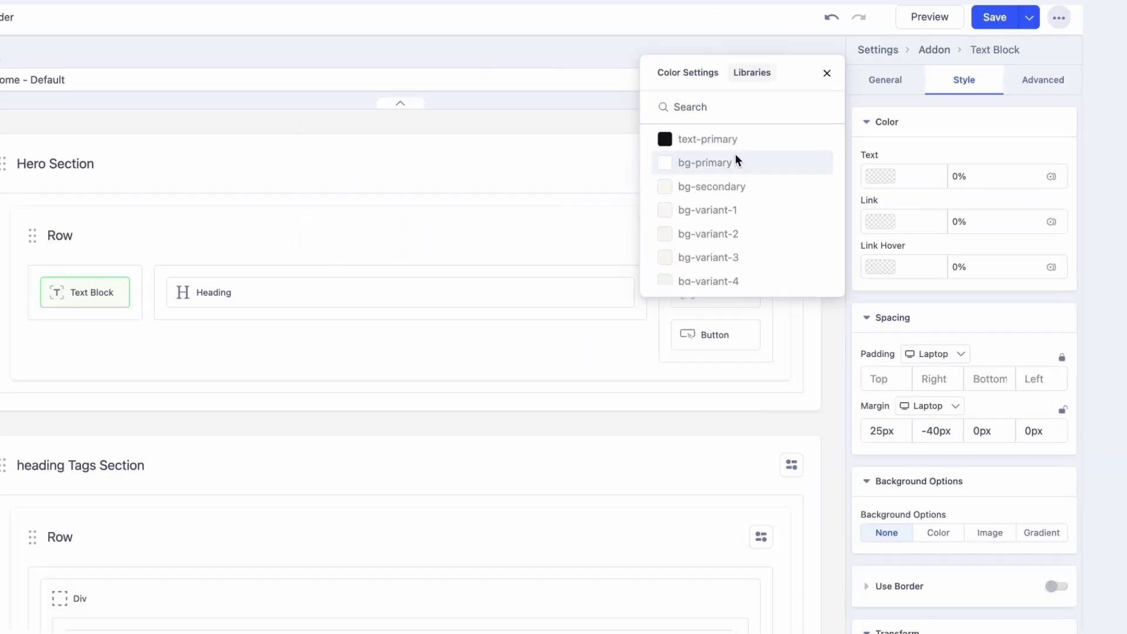
pyautogui.scroll(-5, 411, 163)
pyautogui.scroll(-10, 797, 151)
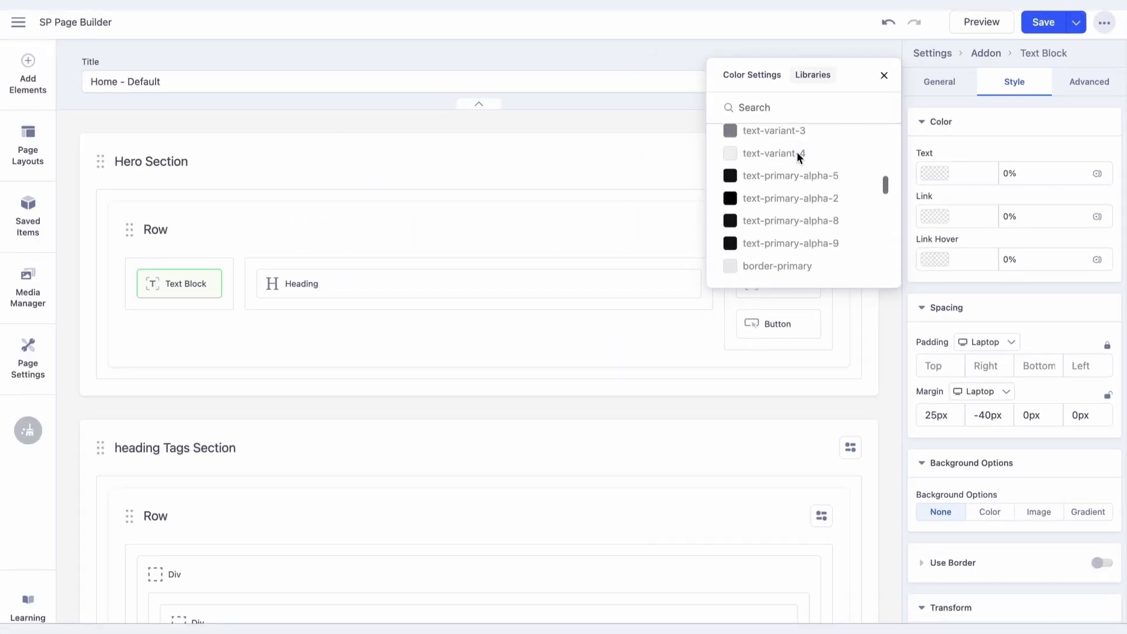
pyautogui.scroll(-1, 797, 151)
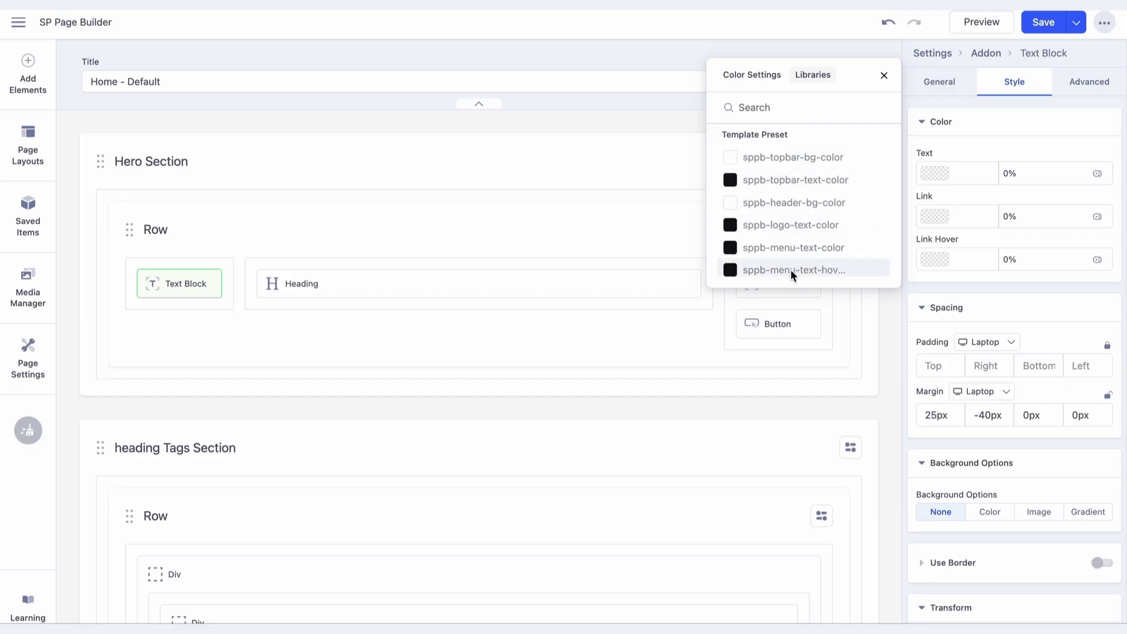
pyautogui.scroll(8, 797, 206)
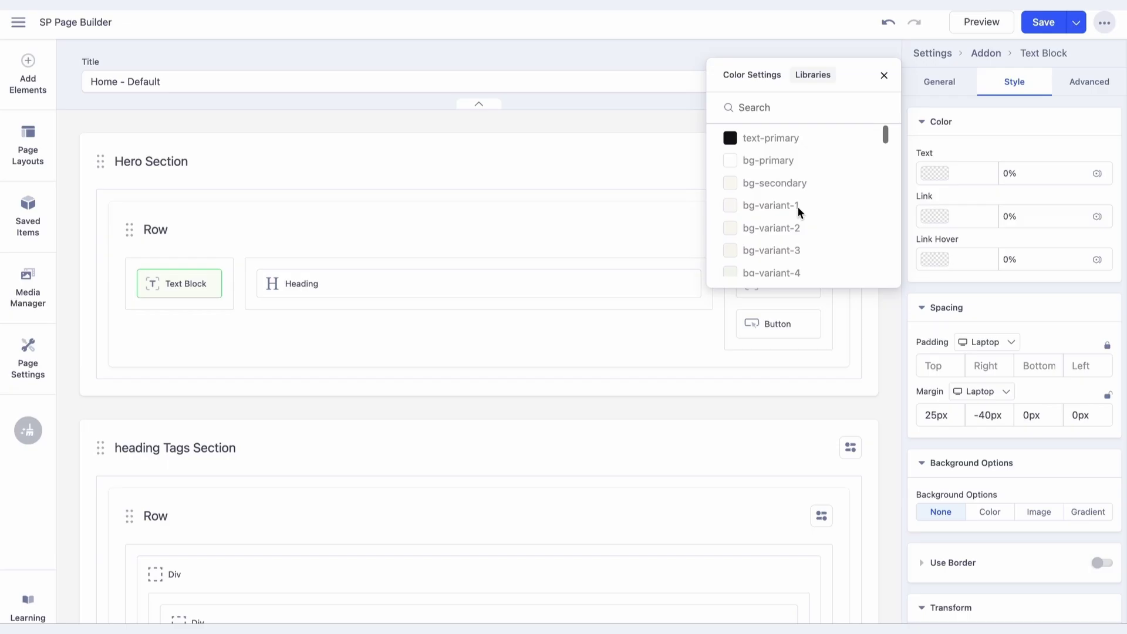
pyautogui.click(792, 137)
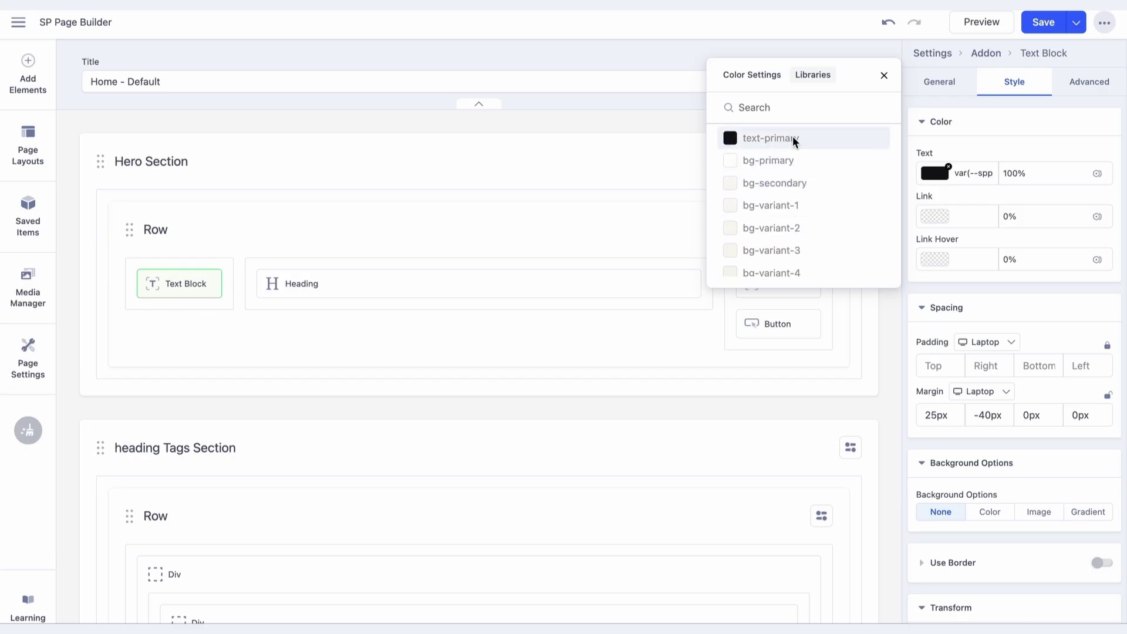
pyautogui.click(448, 159)
# Step: Set the Hero Section background to Color using the bg-primary library color
pyautogui.click(447, 158)
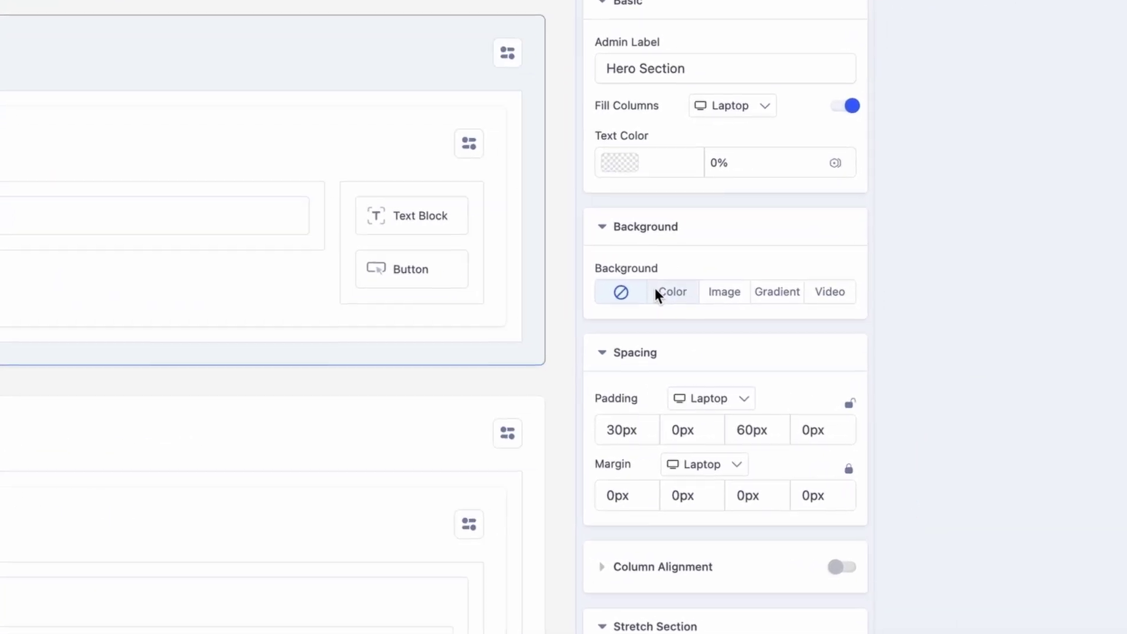
pyautogui.click(654, 289)
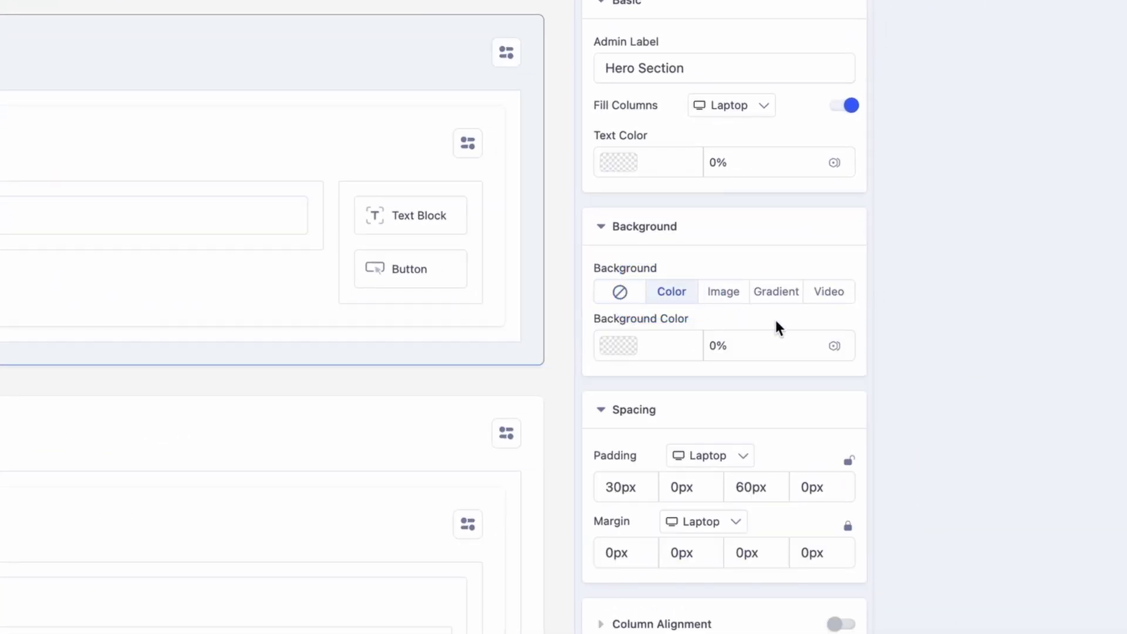
pyautogui.click(835, 346)
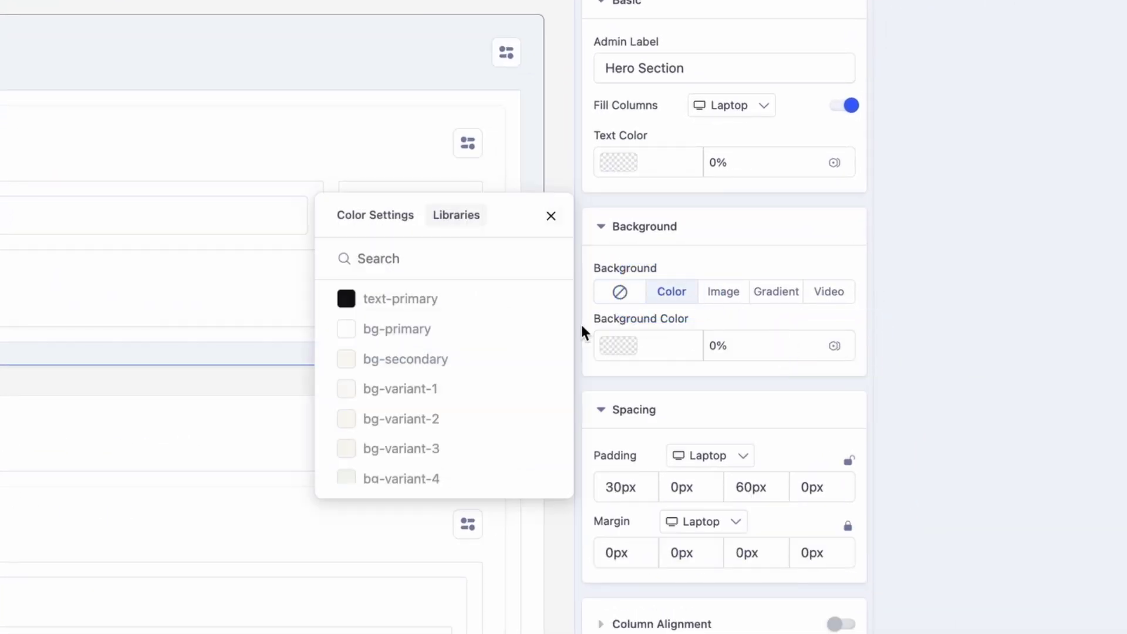
pyautogui.click(478, 329)
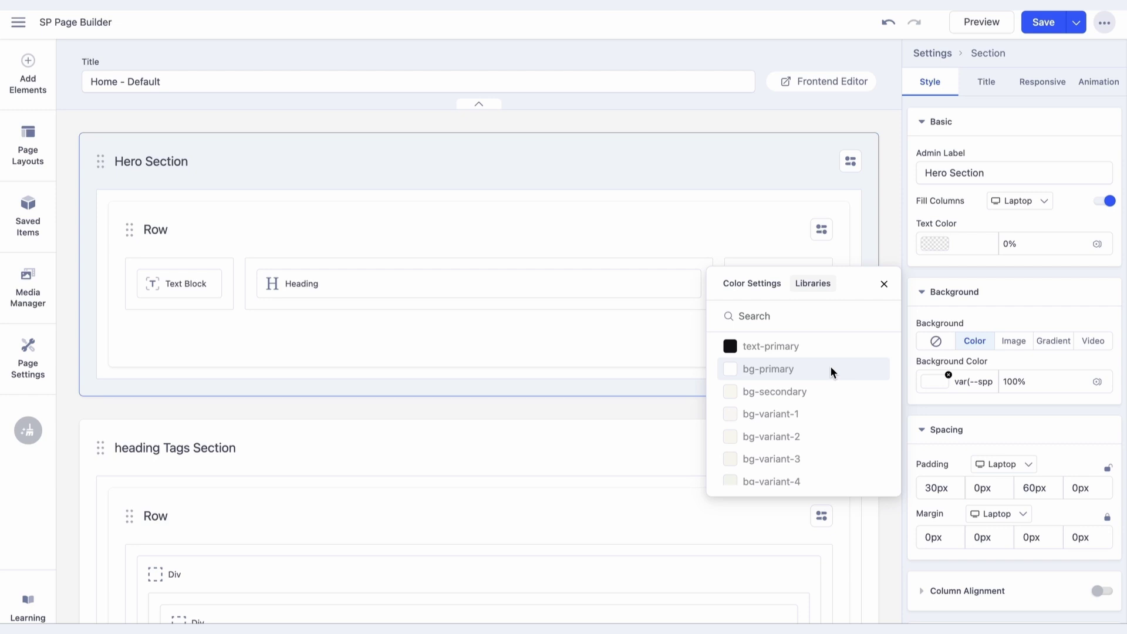
pyautogui.click(655, 154)
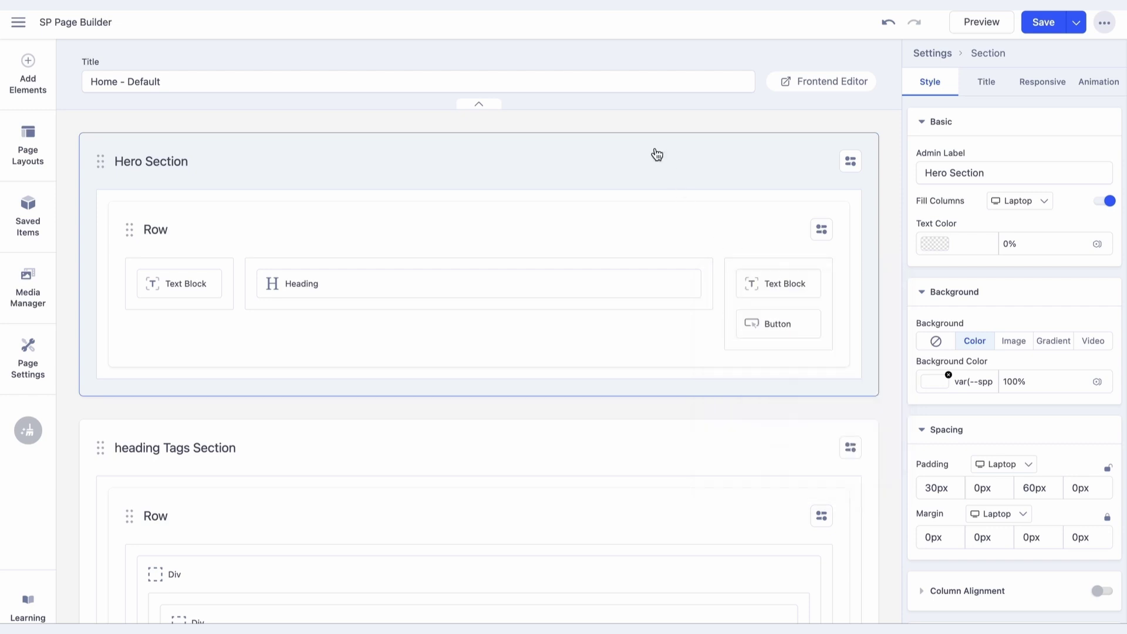
# Step: Set the right Text Block's text color to text-primary
pyautogui.click(780, 285)
pyautogui.click(997, 92)
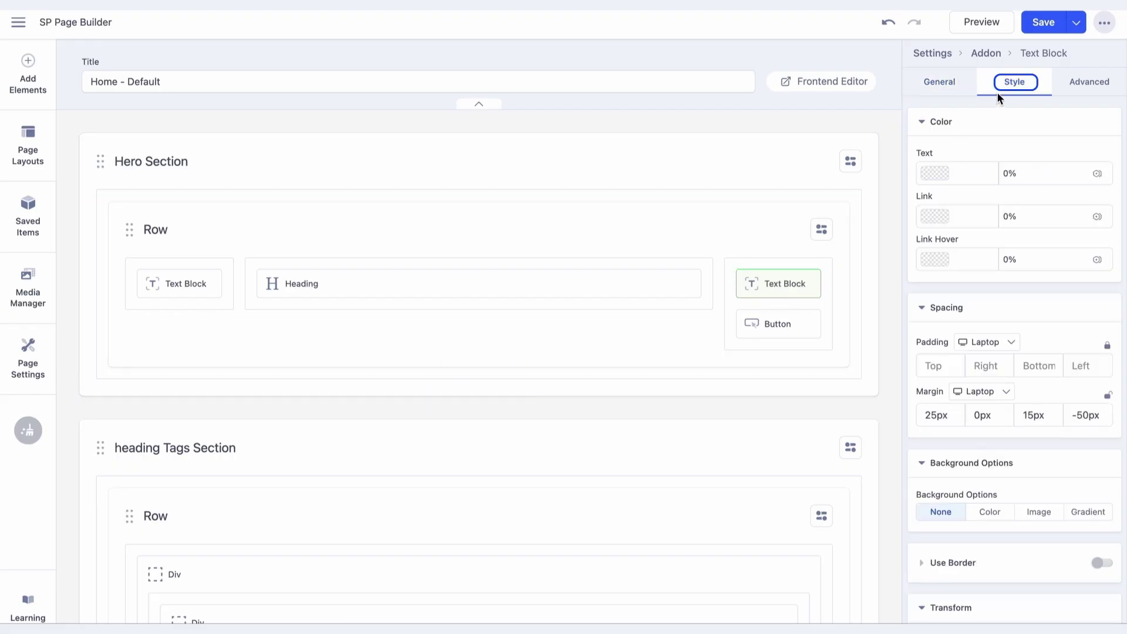
pyautogui.click(1097, 171)
pyautogui.click(838, 139)
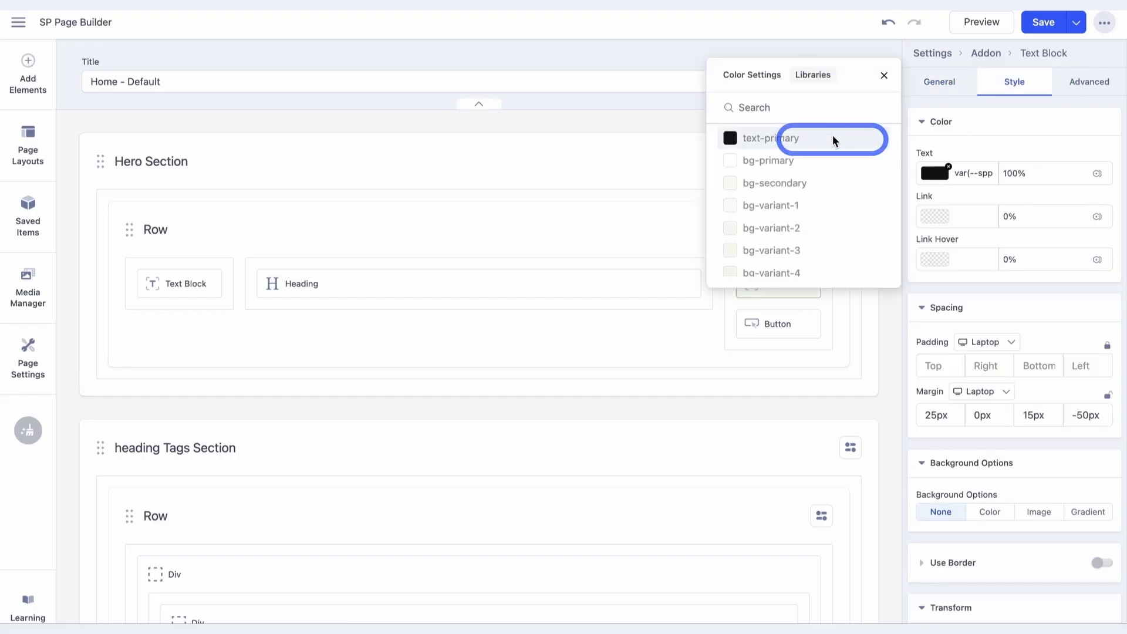
# Step: Set the Button's text color to text-variant-2 and save the page
pyautogui.click(787, 320)
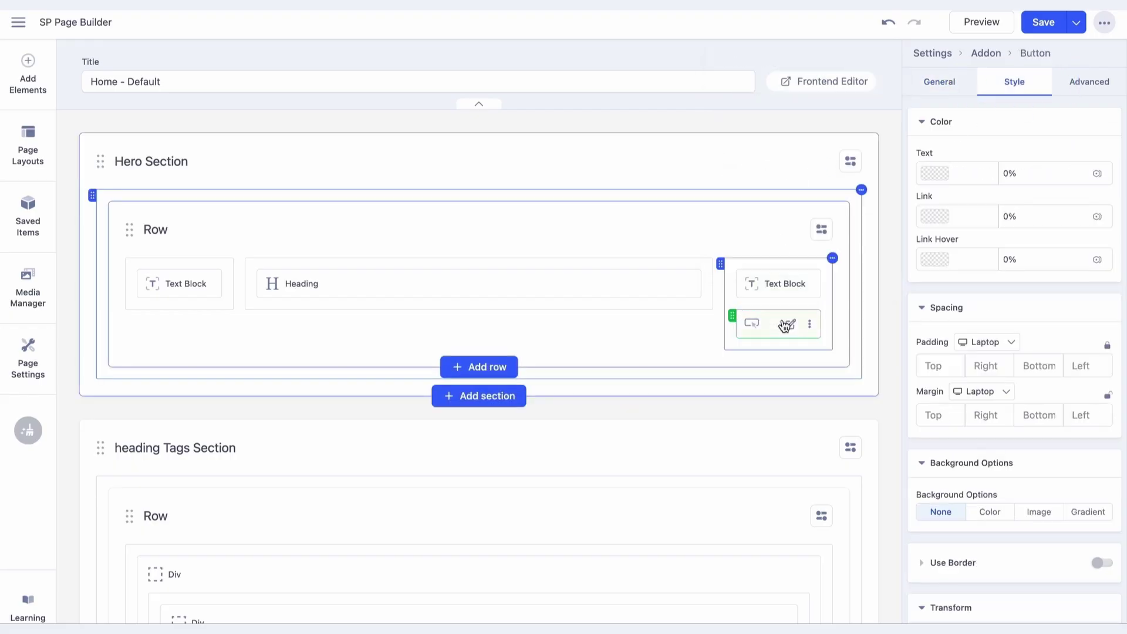
pyautogui.click(1097, 174)
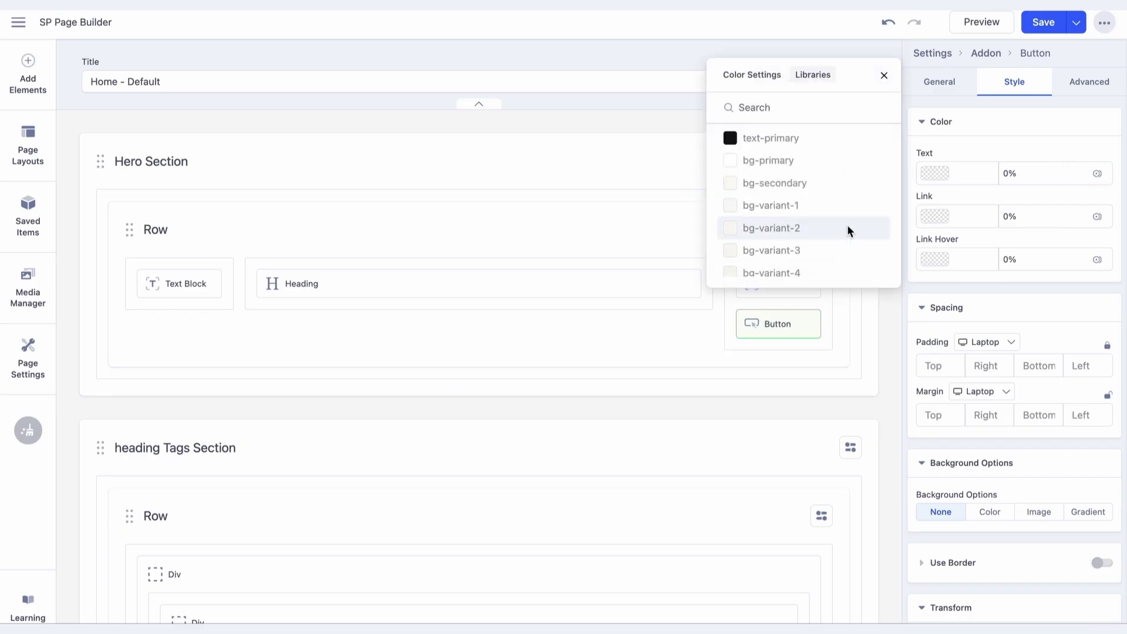
pyautogui.scroll(-2, 832, 233)
pyautogui.scroll(-3, 832, 233)
pyautogui.click(803, 218)
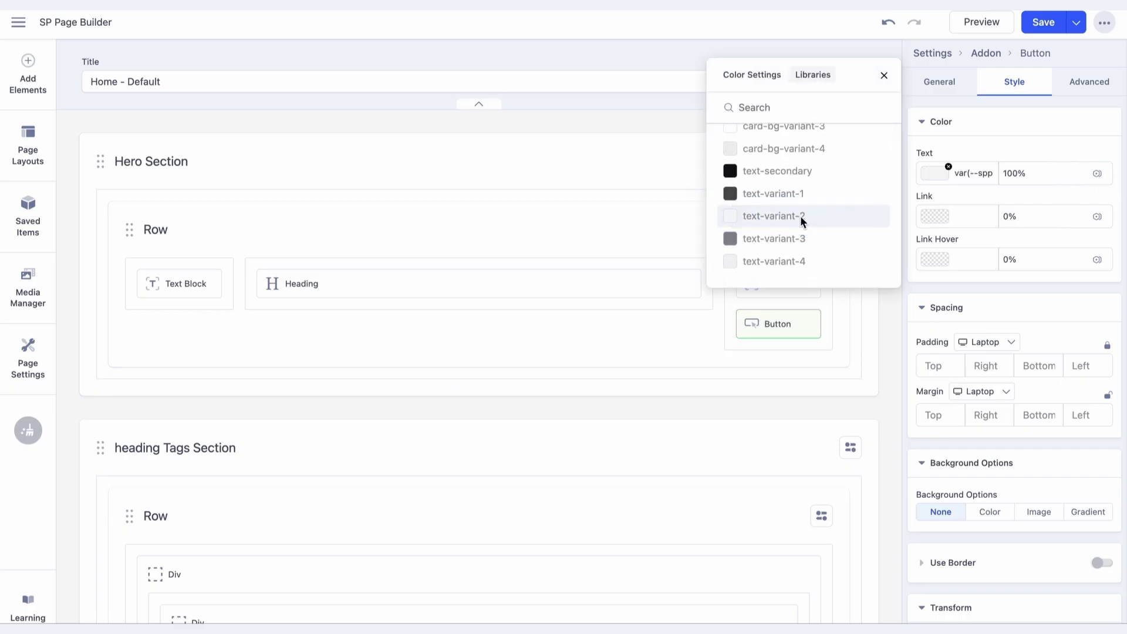
pyautogui.click(964, 98)
pyautogui.click(1044, 22)
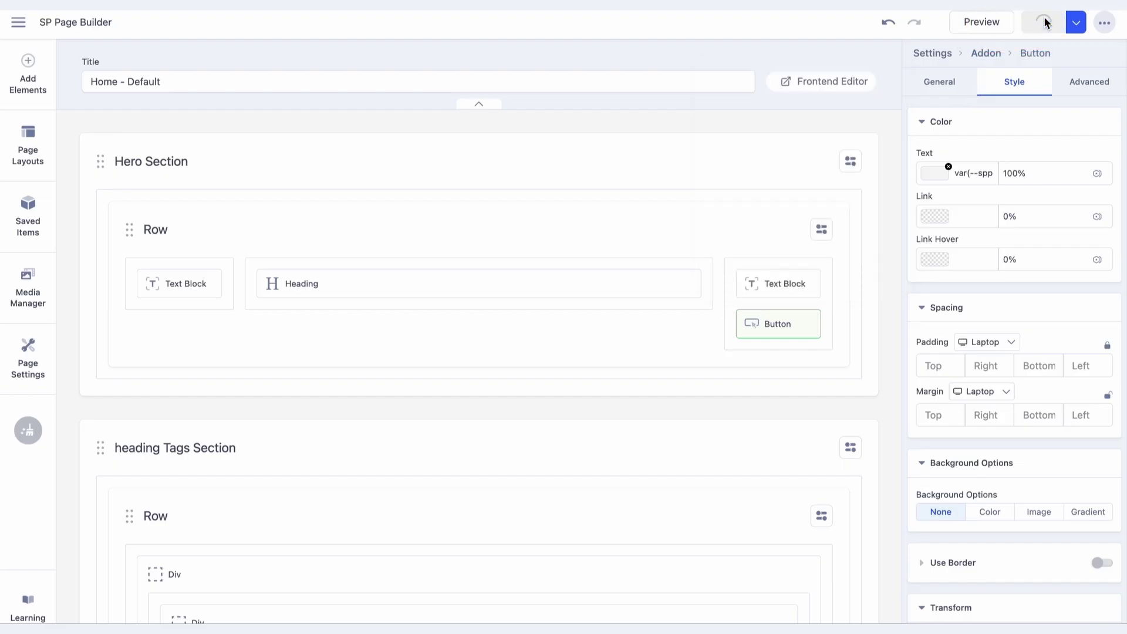
# Step: Preview the live Artolio Home page and toggle it to dark mode and back to light
pyautogui.click(979, 22)
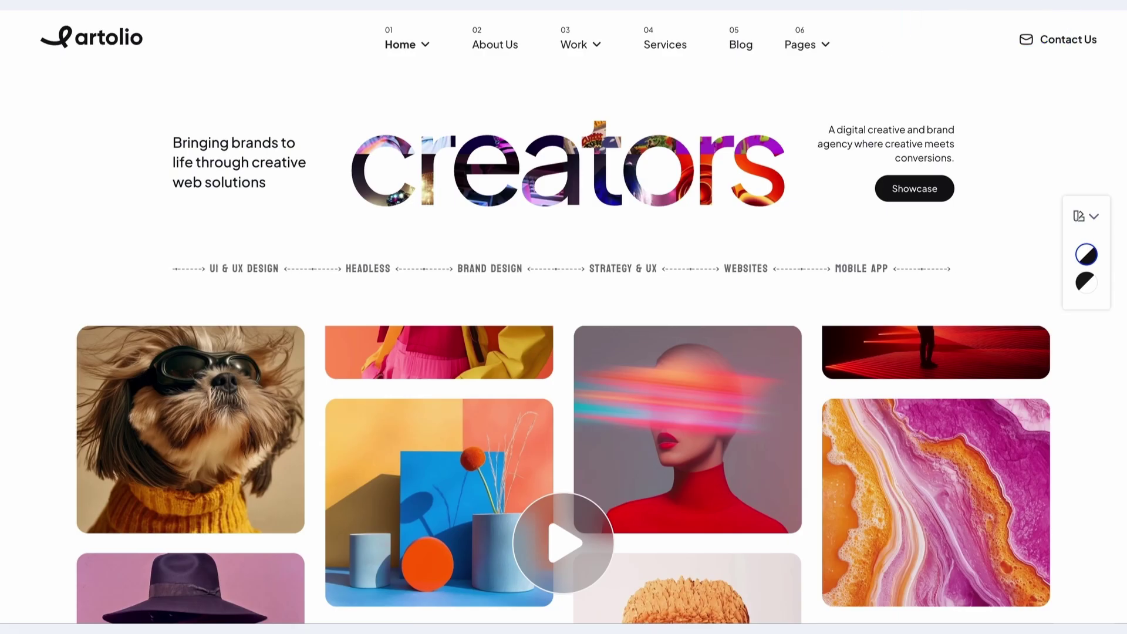
pyautogui.click(1085, 285)
pyautogui.scroll(-10, 819, 352)
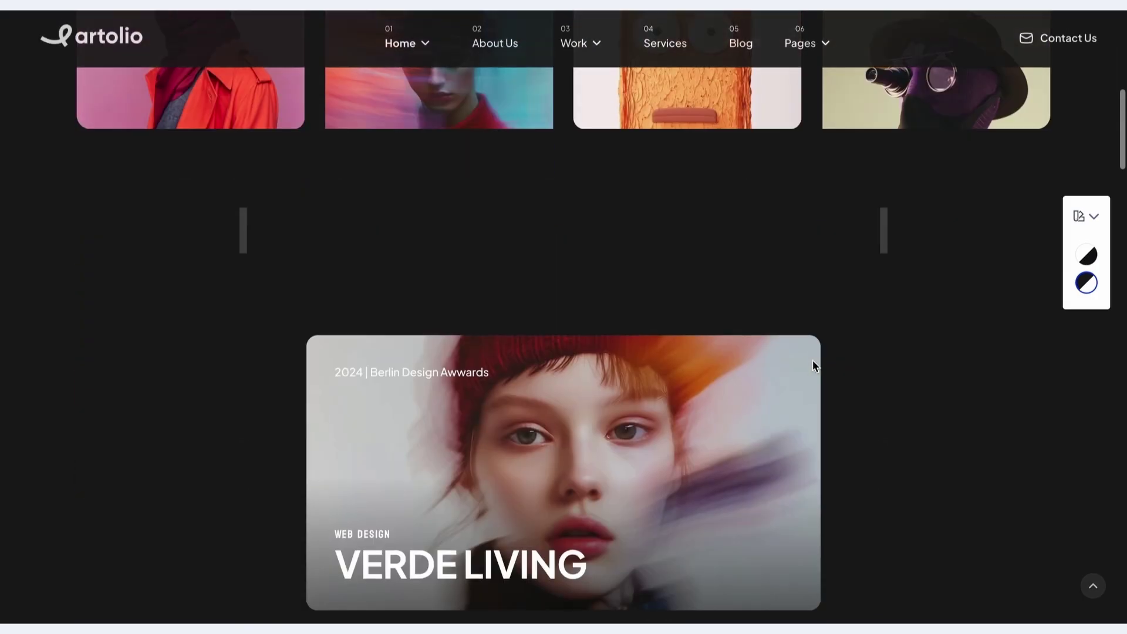
pyautogui.scroll(-10, 812, 361)
pyautogui.click(1086, 255)
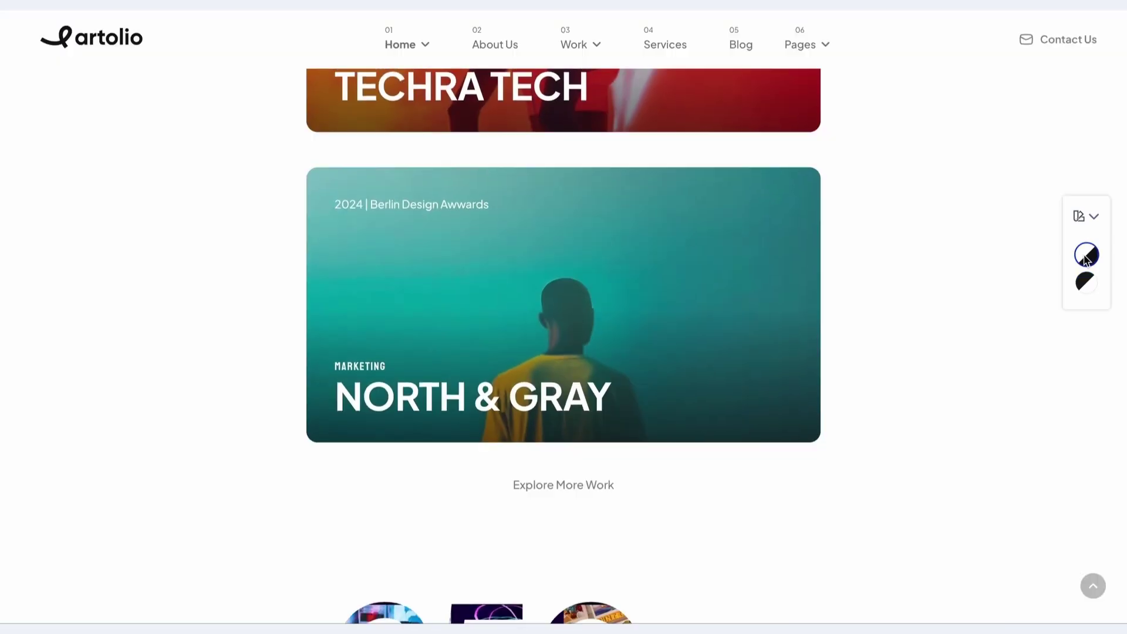
pyautogui.scroll(-10, 857, 453)
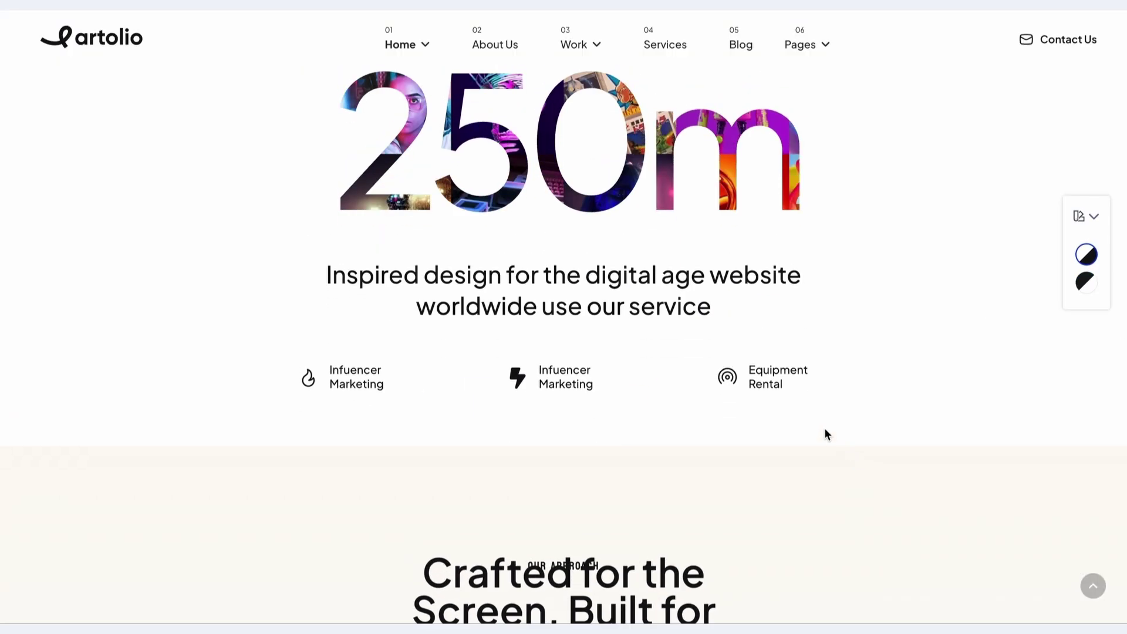
# Step: On the Services page, toggle dark, light, then dark mode again
pyautogui.click(650, 45)
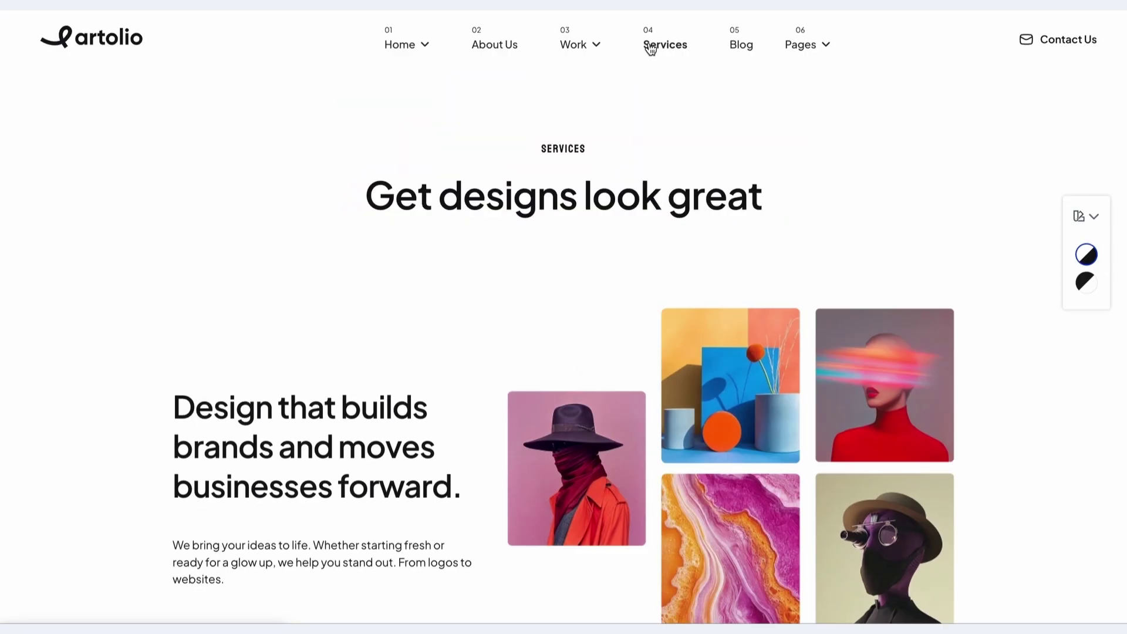
pyautogui.click(1086, 283)
pyautogui.scroll(-10, 1044, 287)
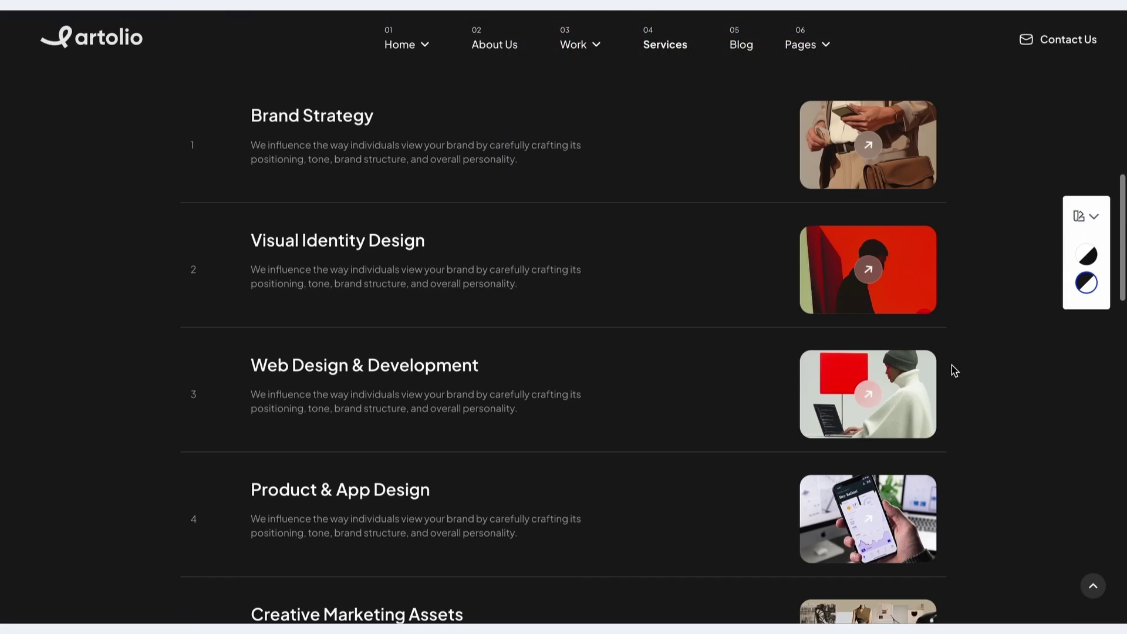
pyautogui.click(1087, 255)
pyautogui.scroll(-15, 1007, 421)
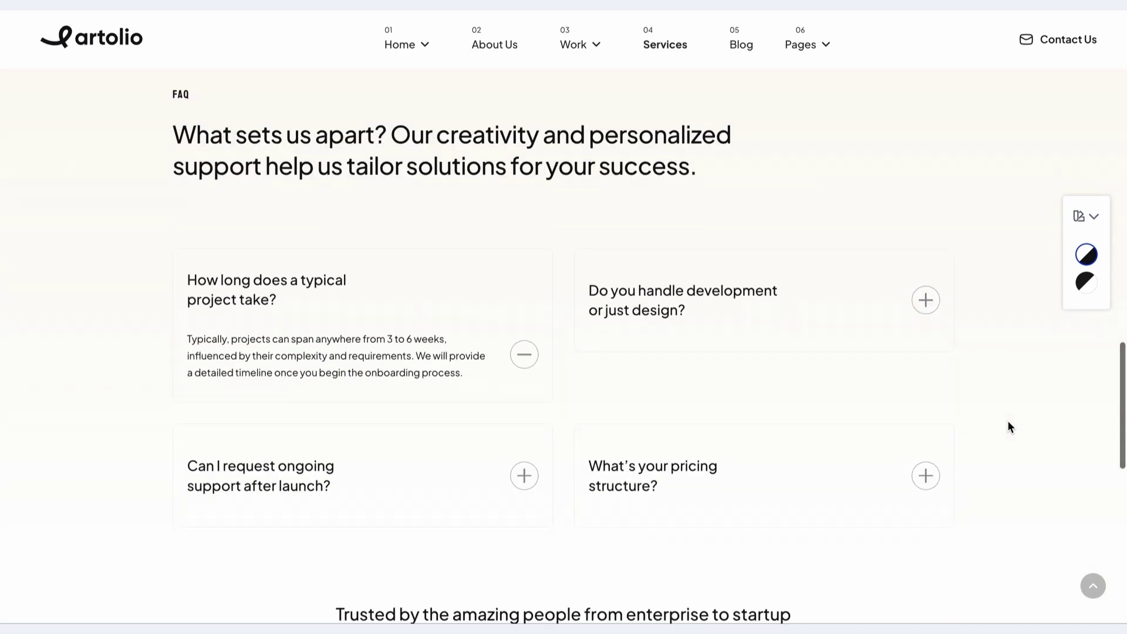
pyautogui.scroll(-2, 1008, 427)
pyautogui.click(1086, 284)
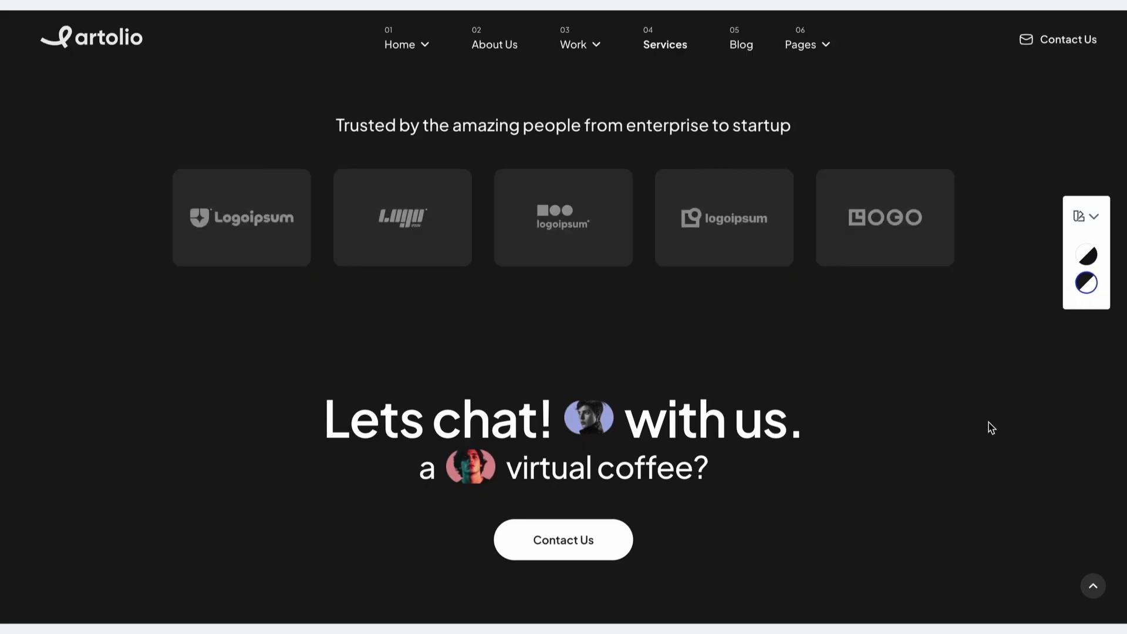